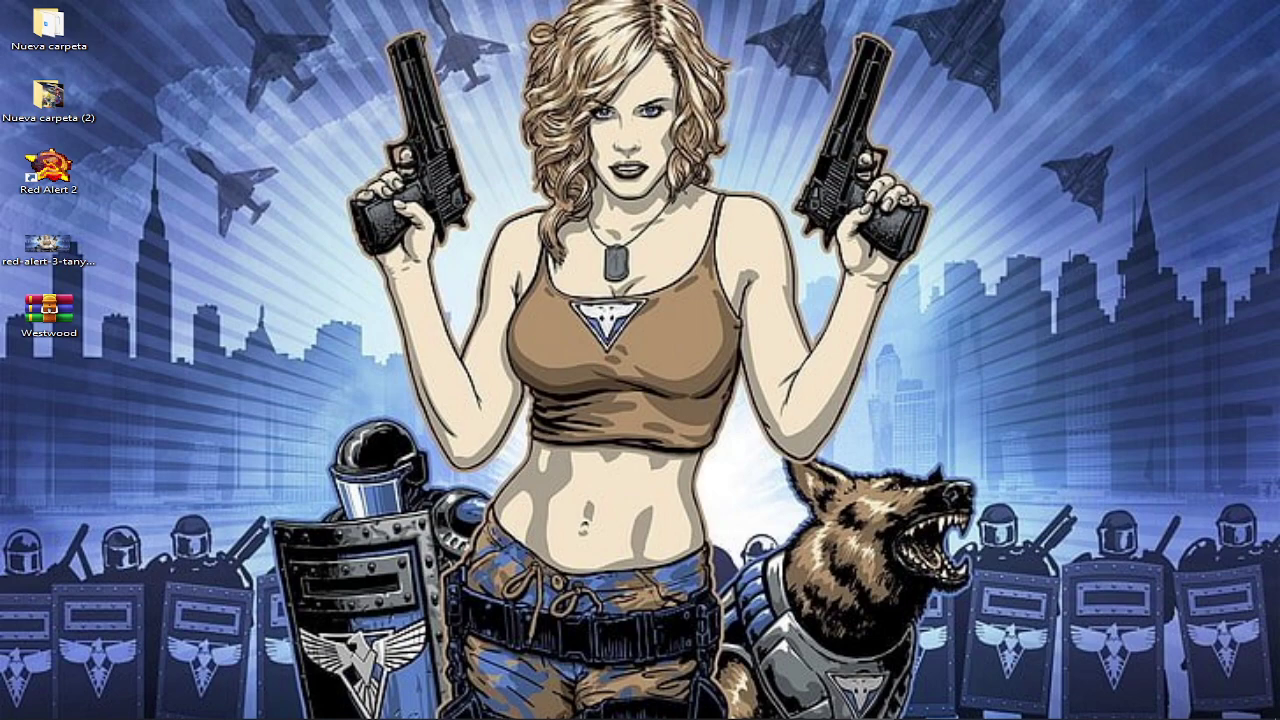
- Move the 1.5 GB Westwood archive from the desktop to the root of Disco local (C:)
{"action": "key", "text": "XF86AudioRaiseVolume"}
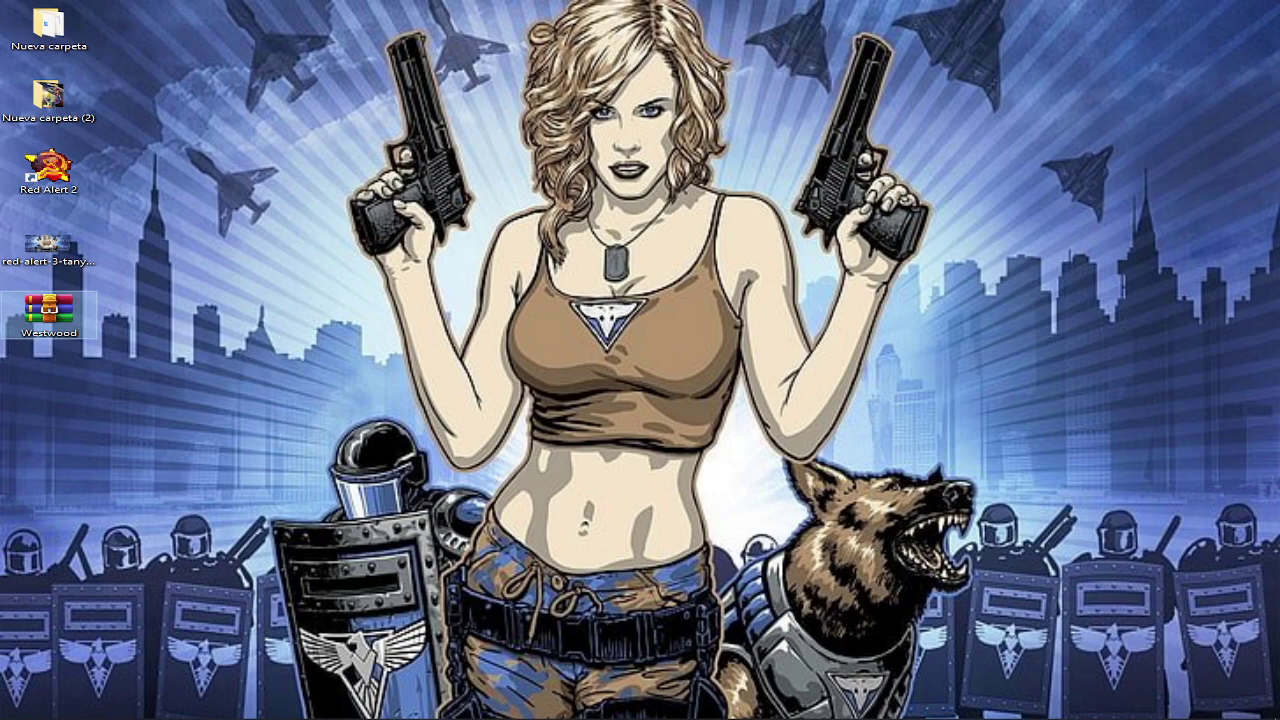
{"action": "right_click", "coordinate": [62, 318]}
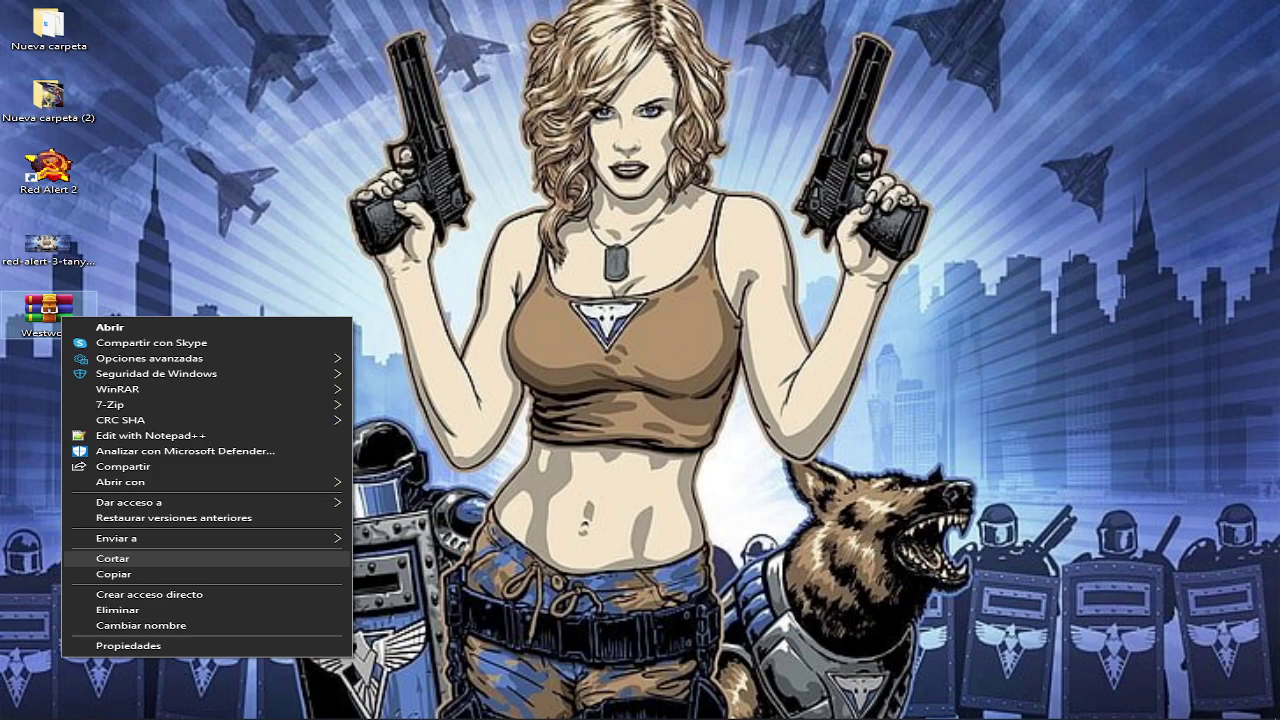
{"action": "left_click", "coordinate": [113, 558]}
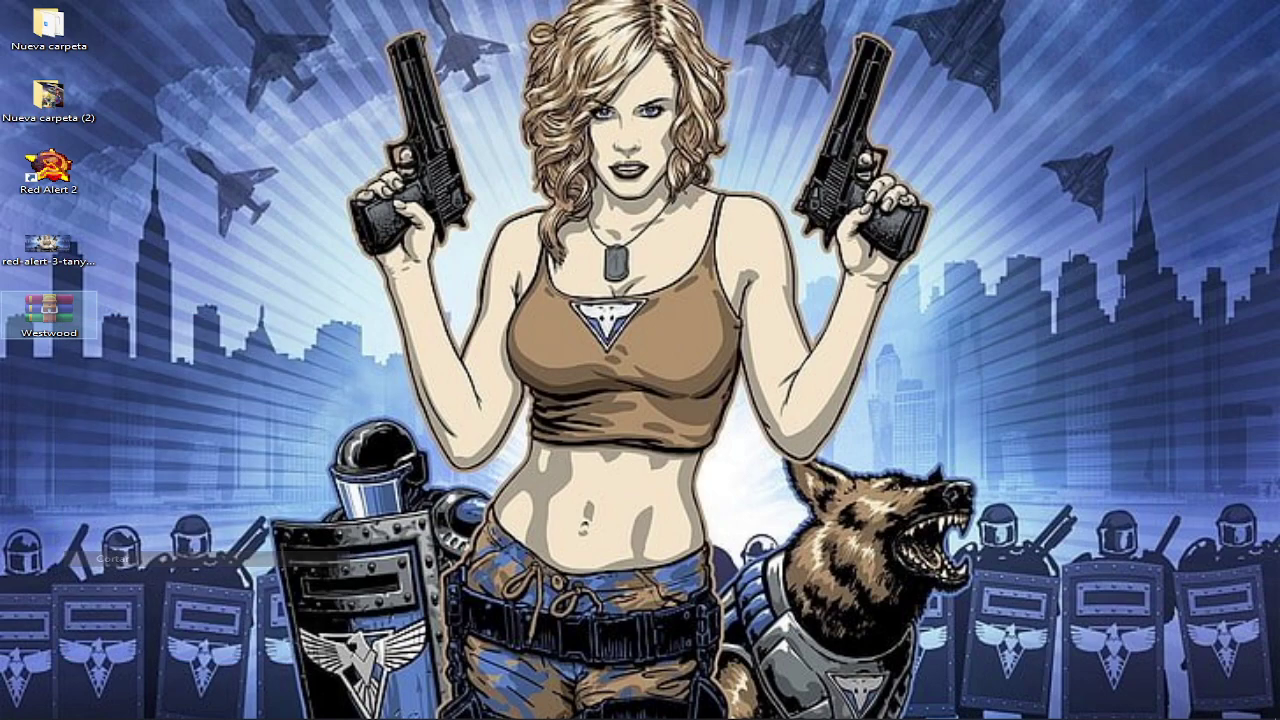
{"action": "left_click", "coordinate": [211, 707]}
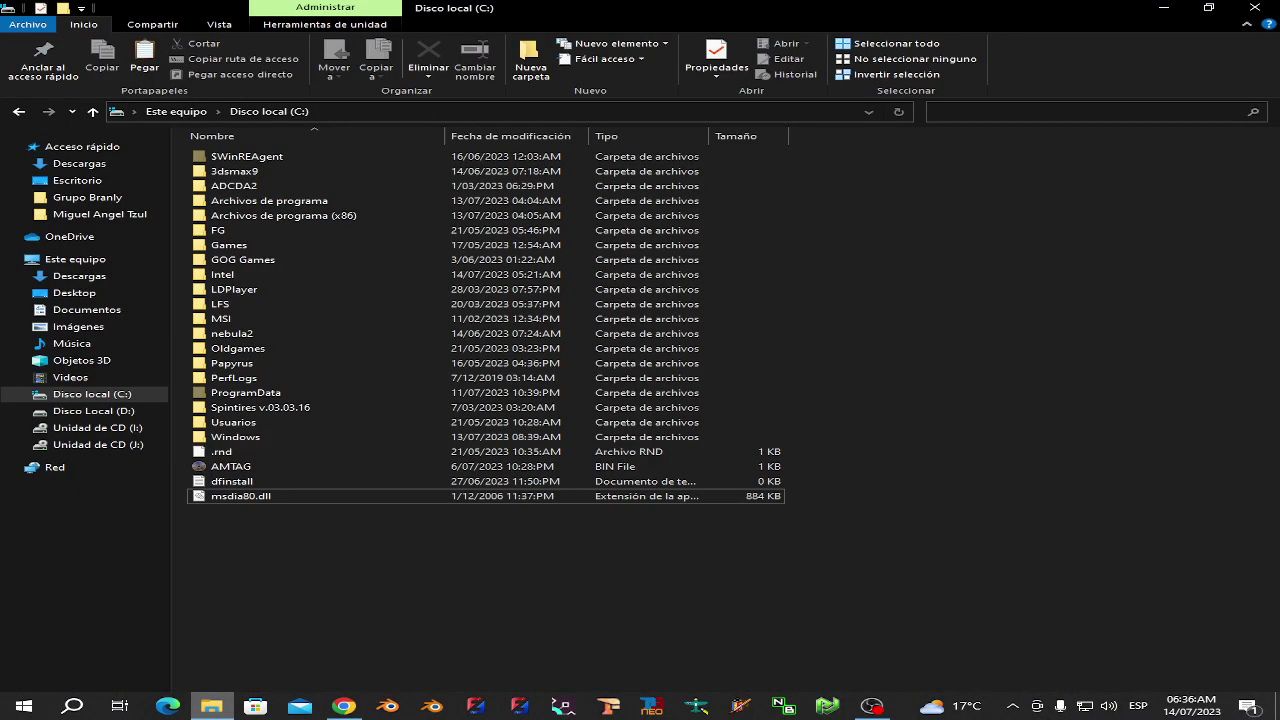
{"action": "right_click", "coordinate": [343, 282]}
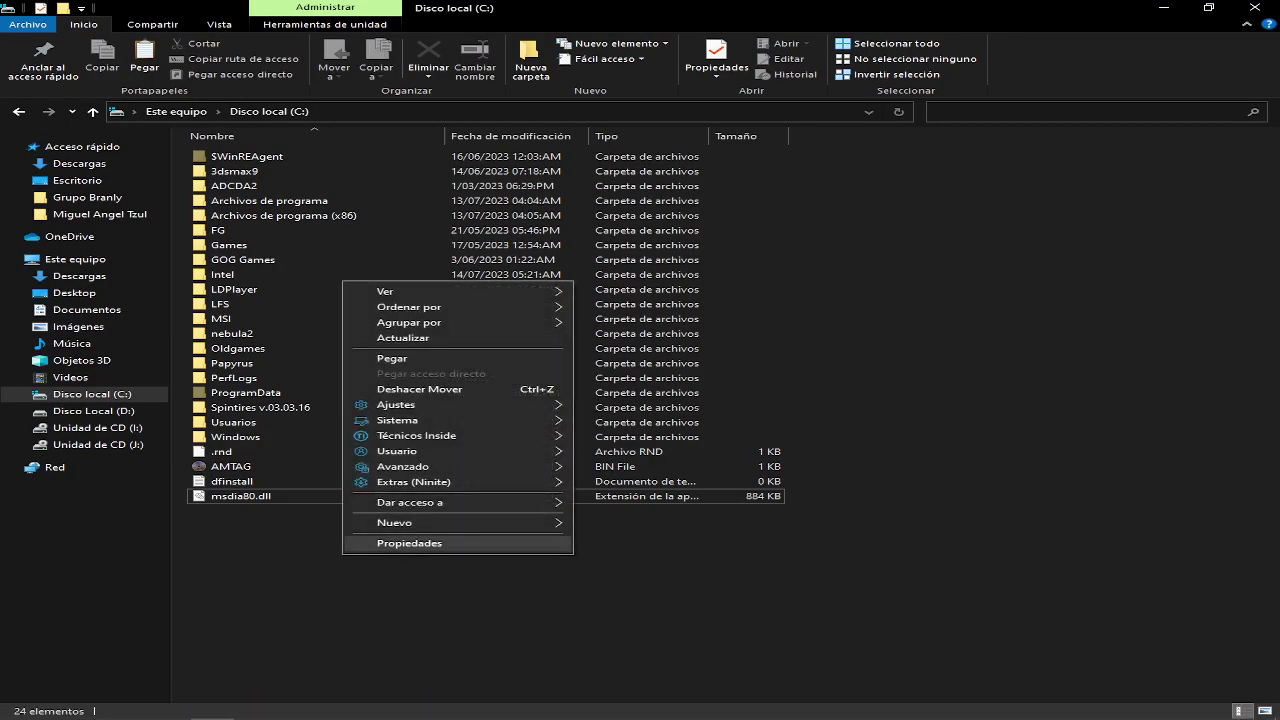
{"action": "left_click", "coordinate": [392, 358]}
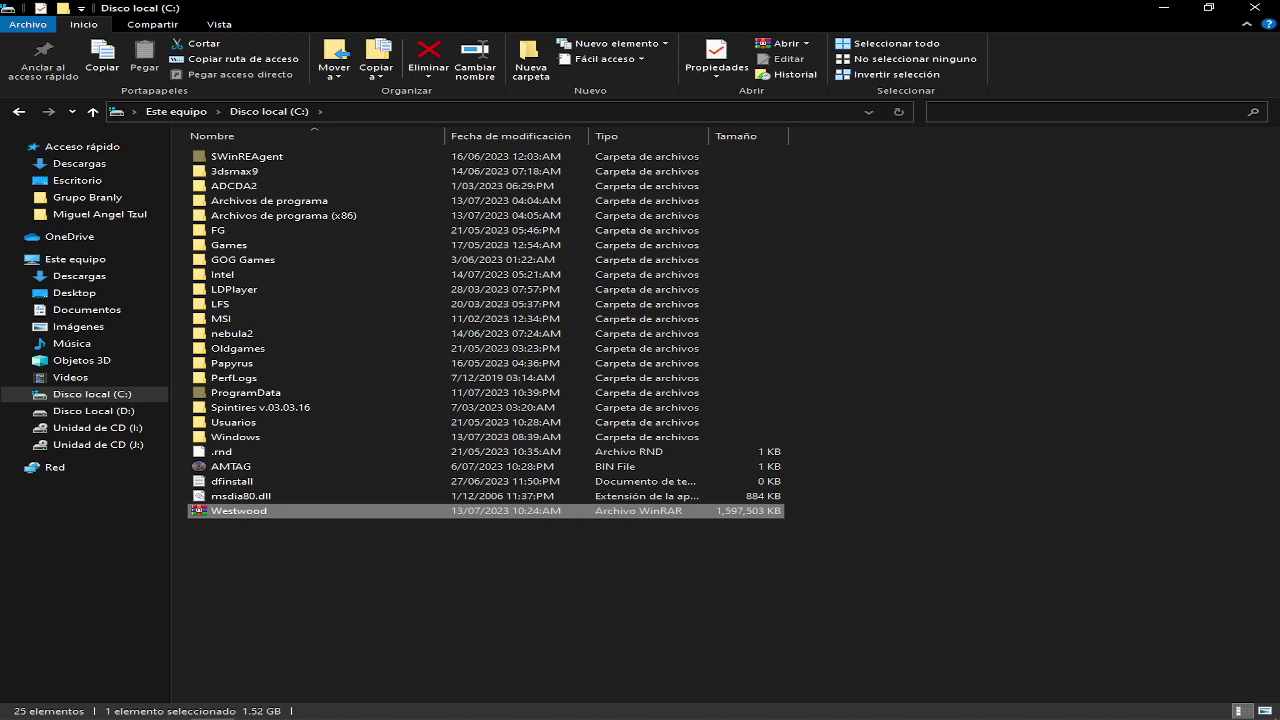
- Preview Westwood.rar's contents, then unpack it on drive C with 7-Zip Extract Here
{"action": "right_click", "coordinate": [340, 510]}
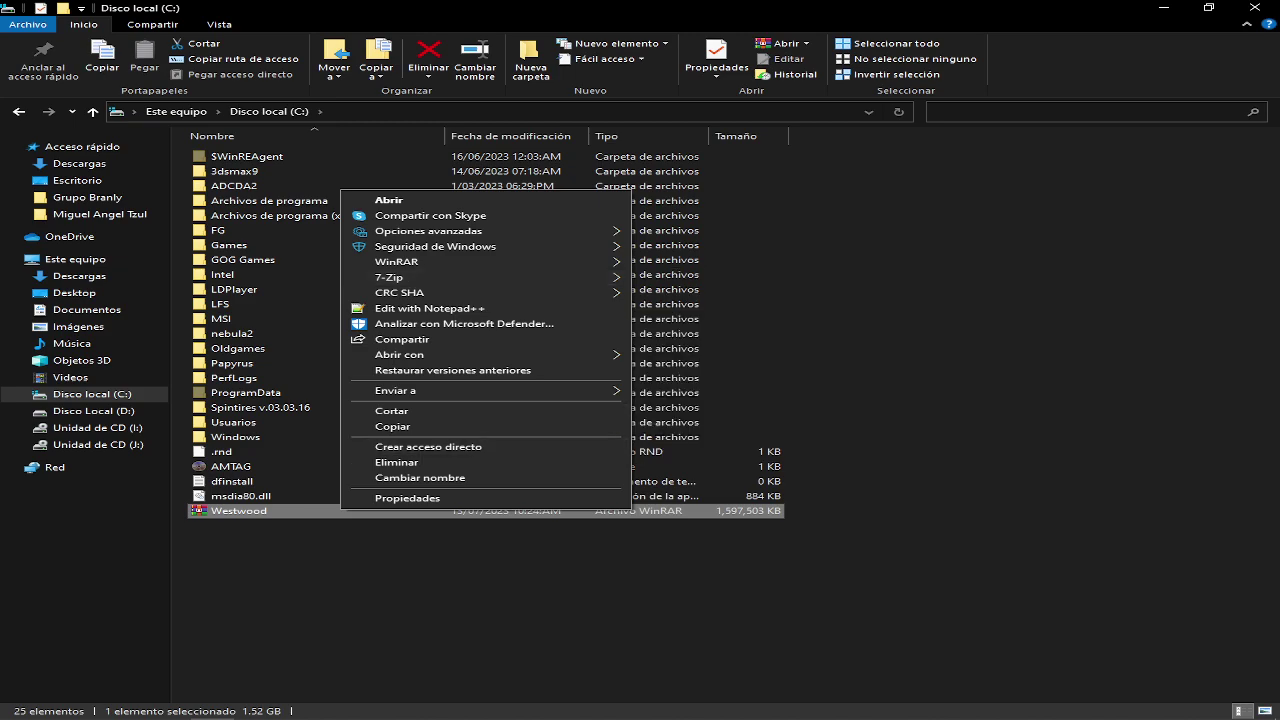
{"action": "left_click", "coordinate": [388, 200]}
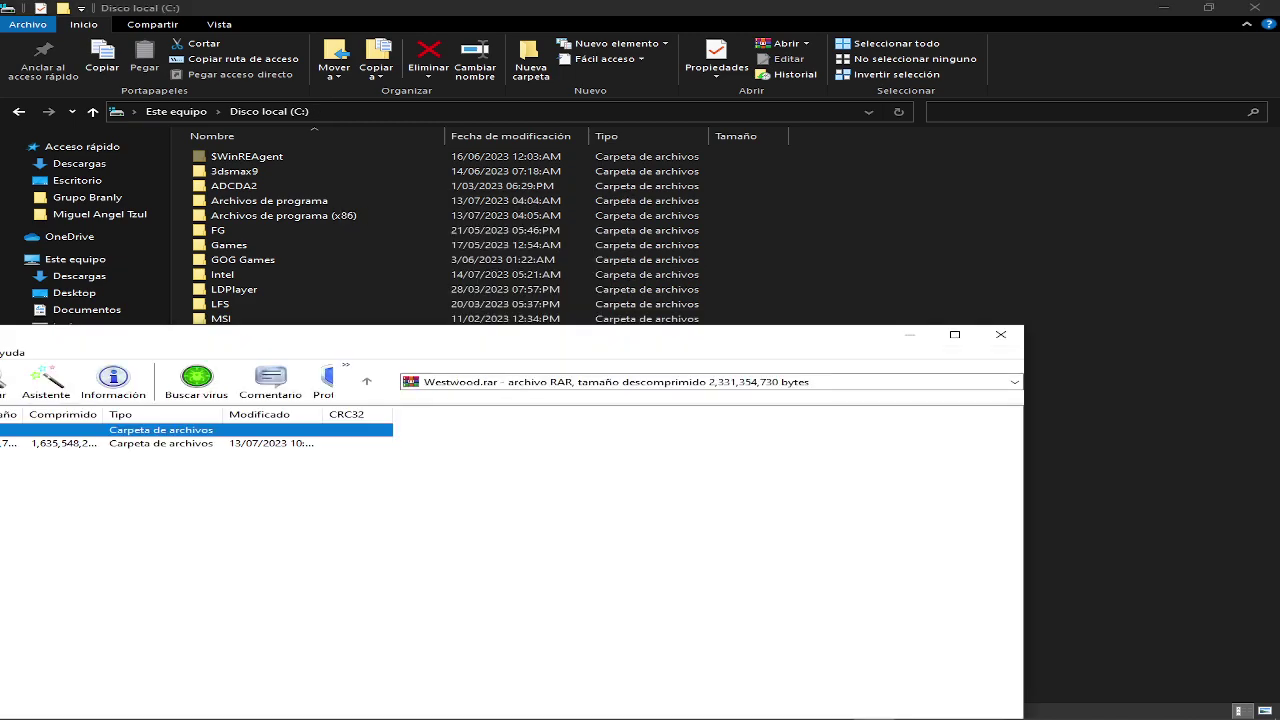
{"action": "left_click_drag", "start_coordinate": [700, 336], "coordinate": [870, 294]}
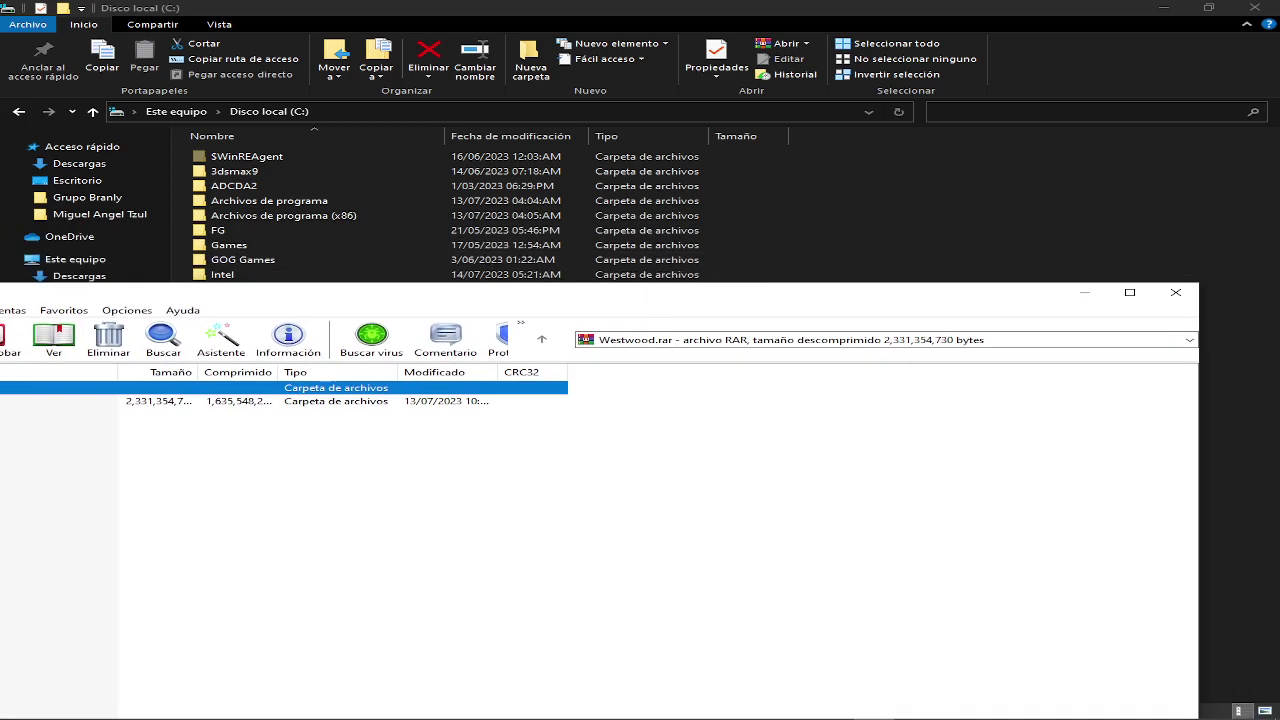
{"action": "left_click", "coordinate": [1176, 292]}
{"action": "right_click", "coordinate": [315, 510]}
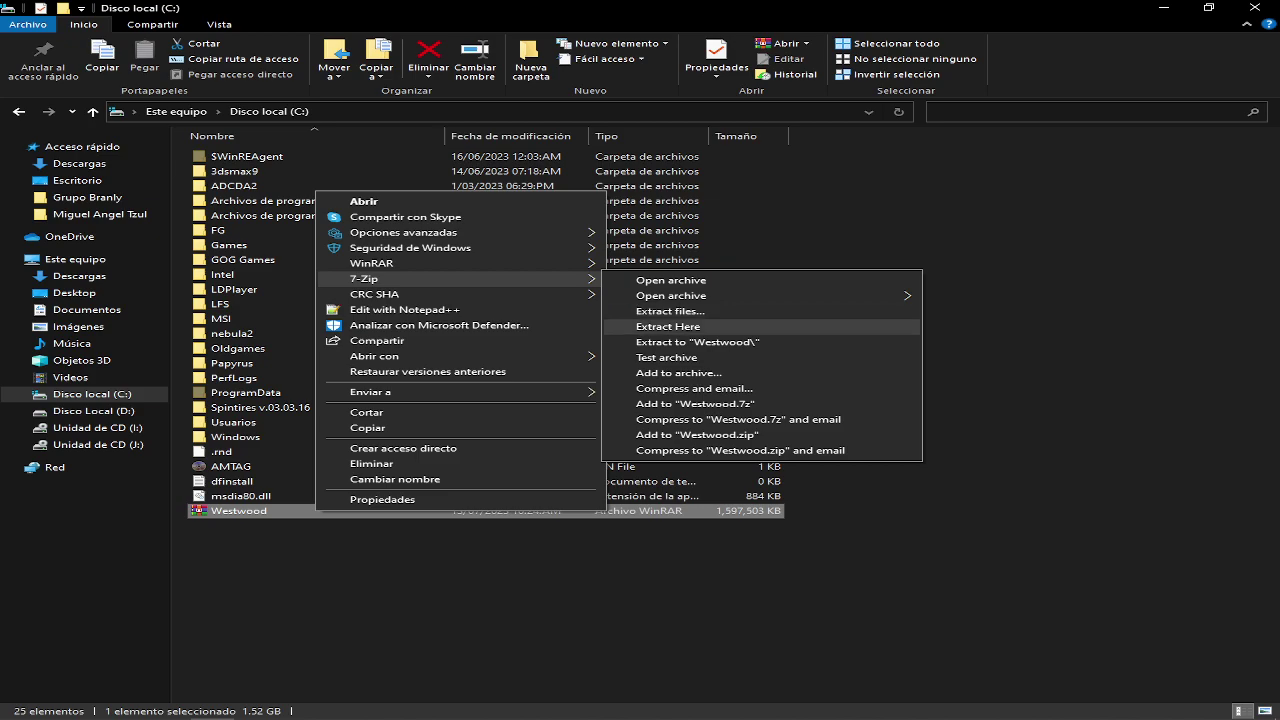
{"action": "left_click", "coordinate": [668, 326]}
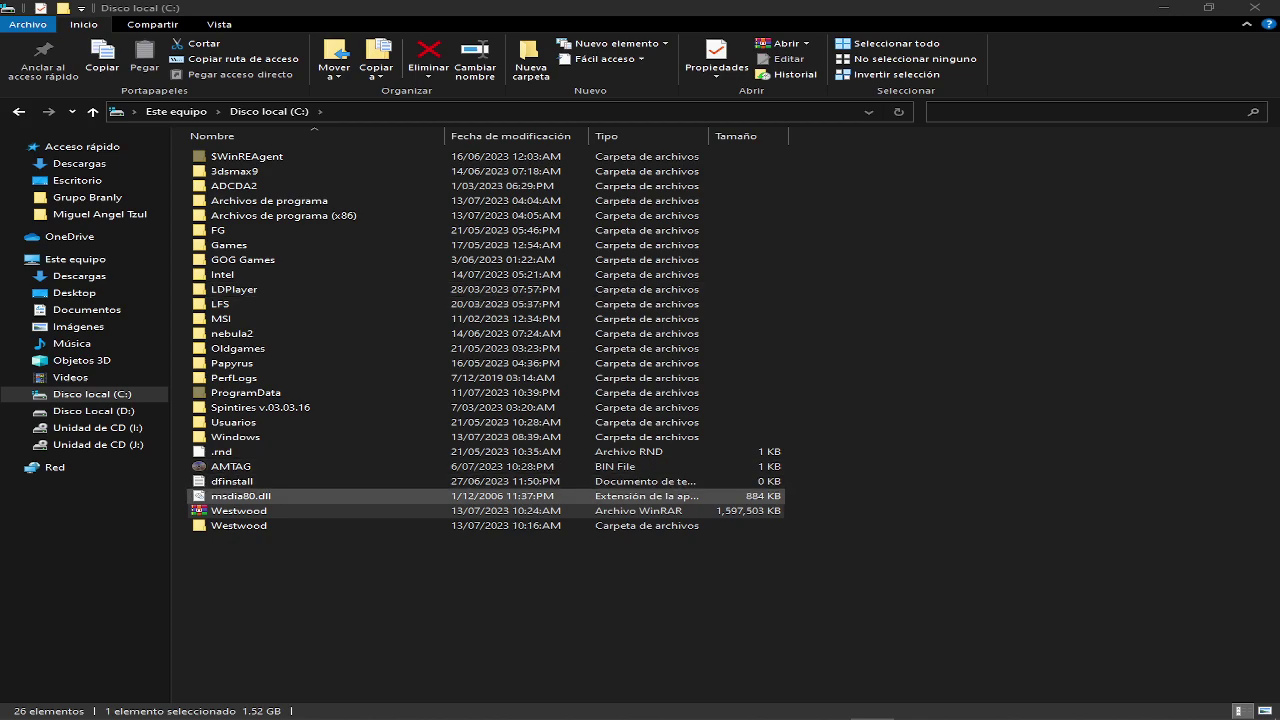
- Open Westwood > Ra2 and delete the old Red Alert 2 desktop shortcut
{"action": "double_click", "coordinate": [238, 525]}
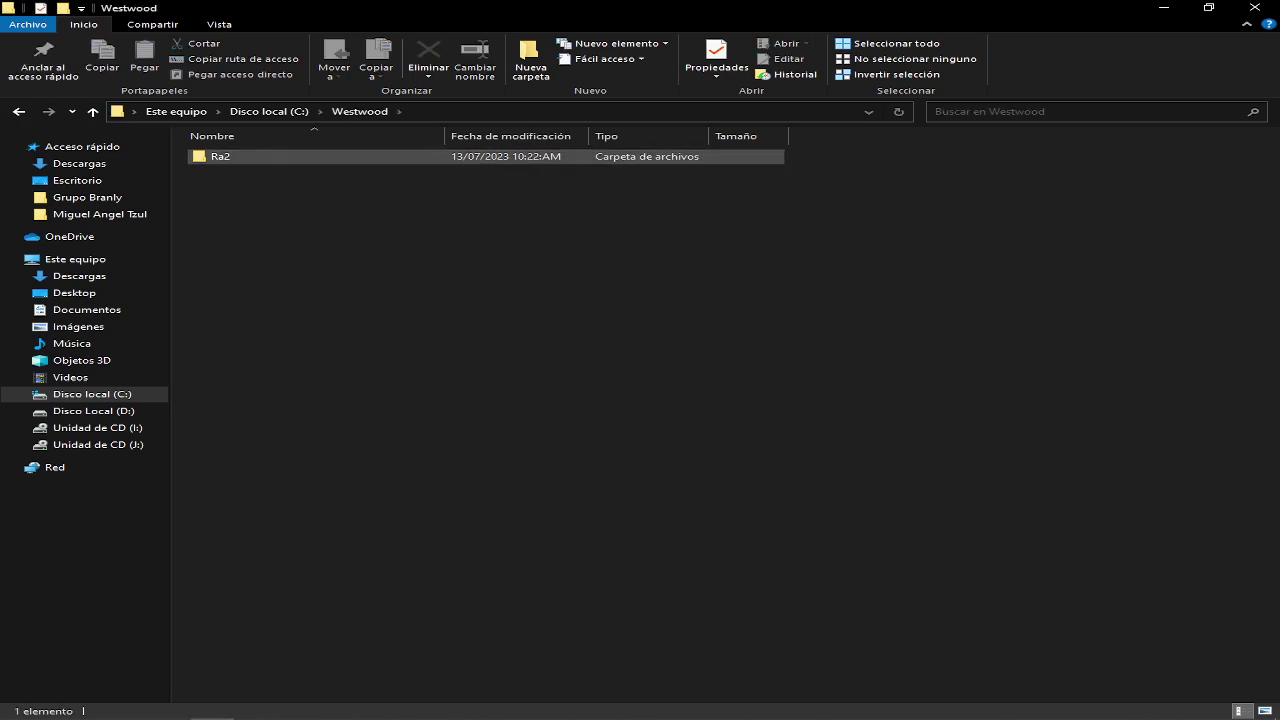
{"action": "double_click", "coordinate": [220, 156]}
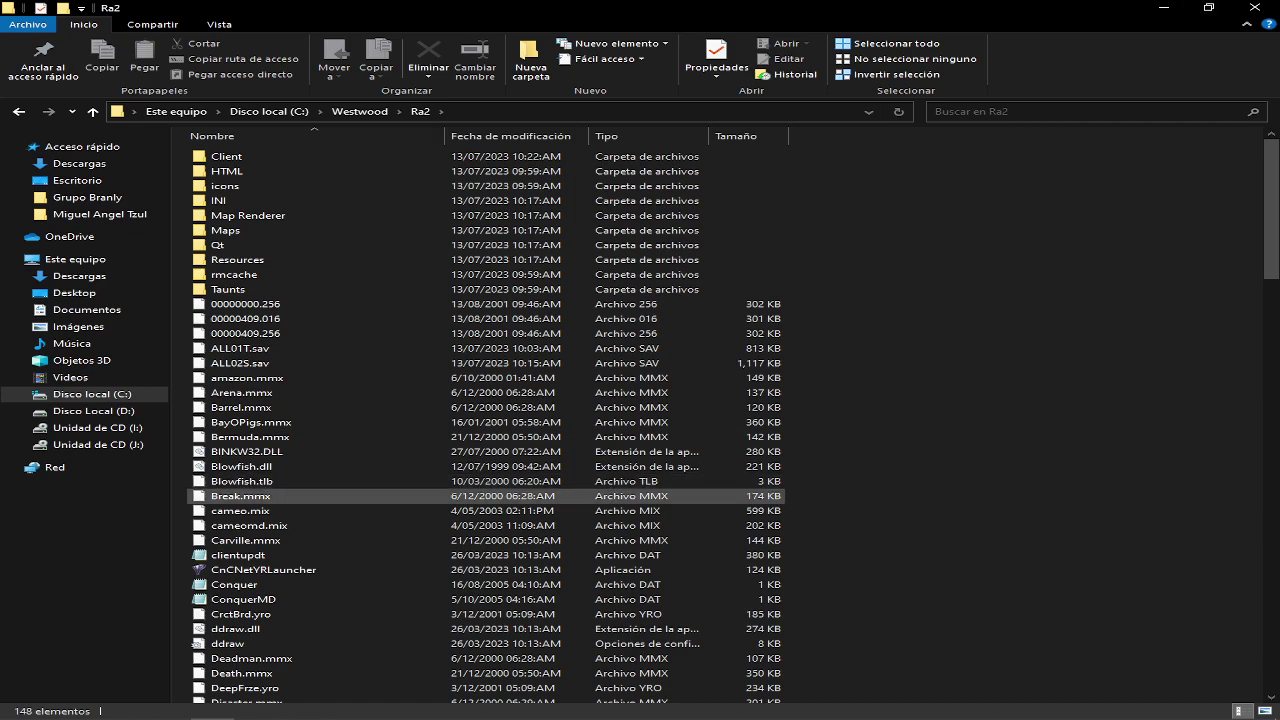
{"action": "left_click", "coordinate": [263, 569]}
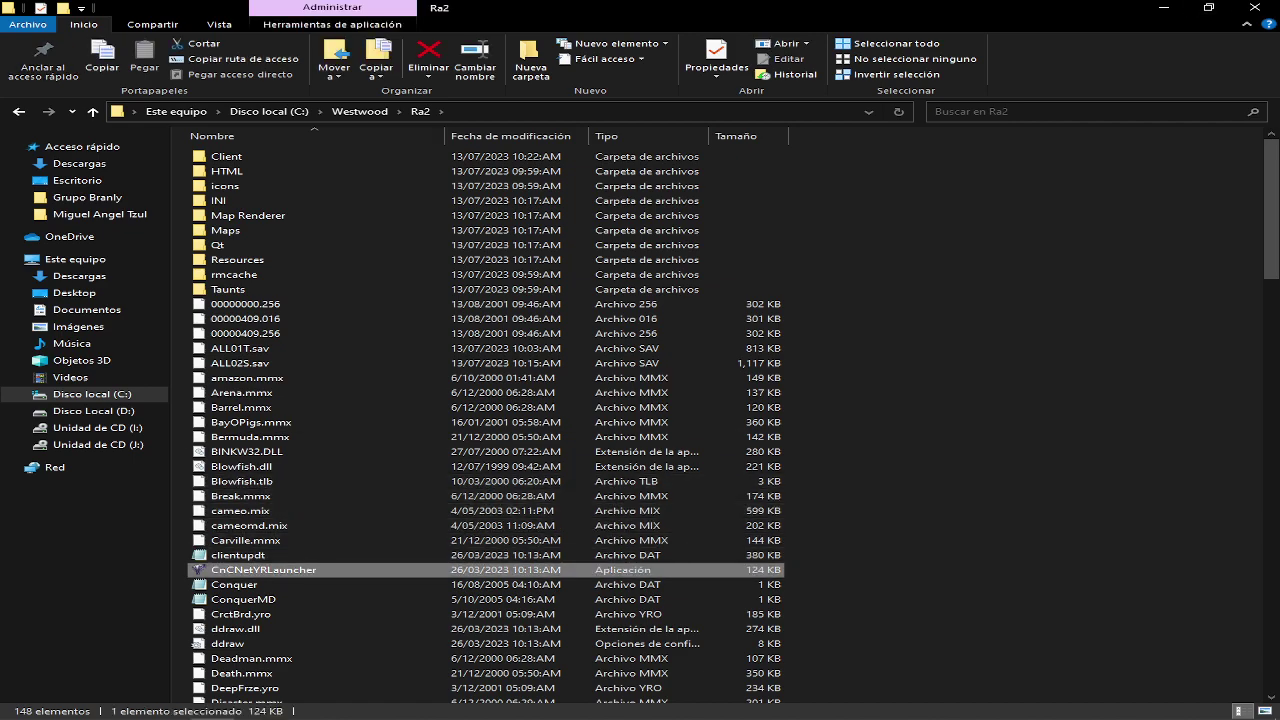
{"action": "left_click", "coordinate": [1163, 8]}
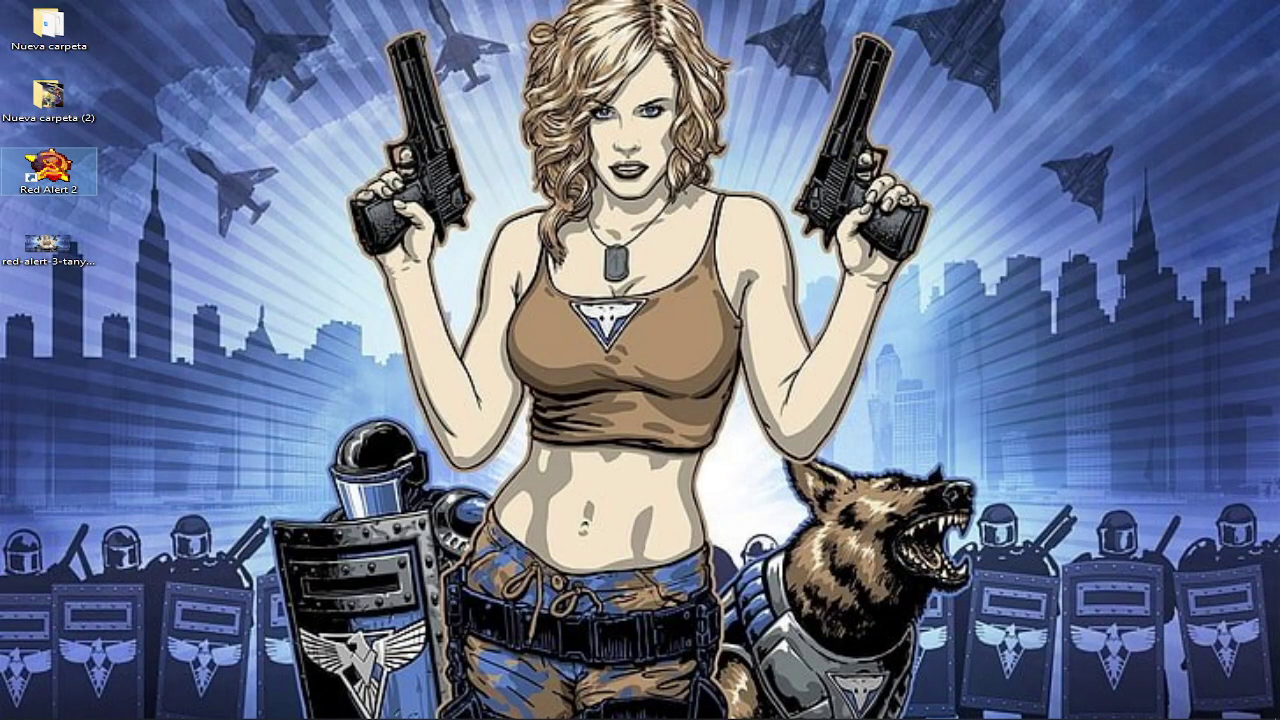
{"action": "key", "text": "Delete"}
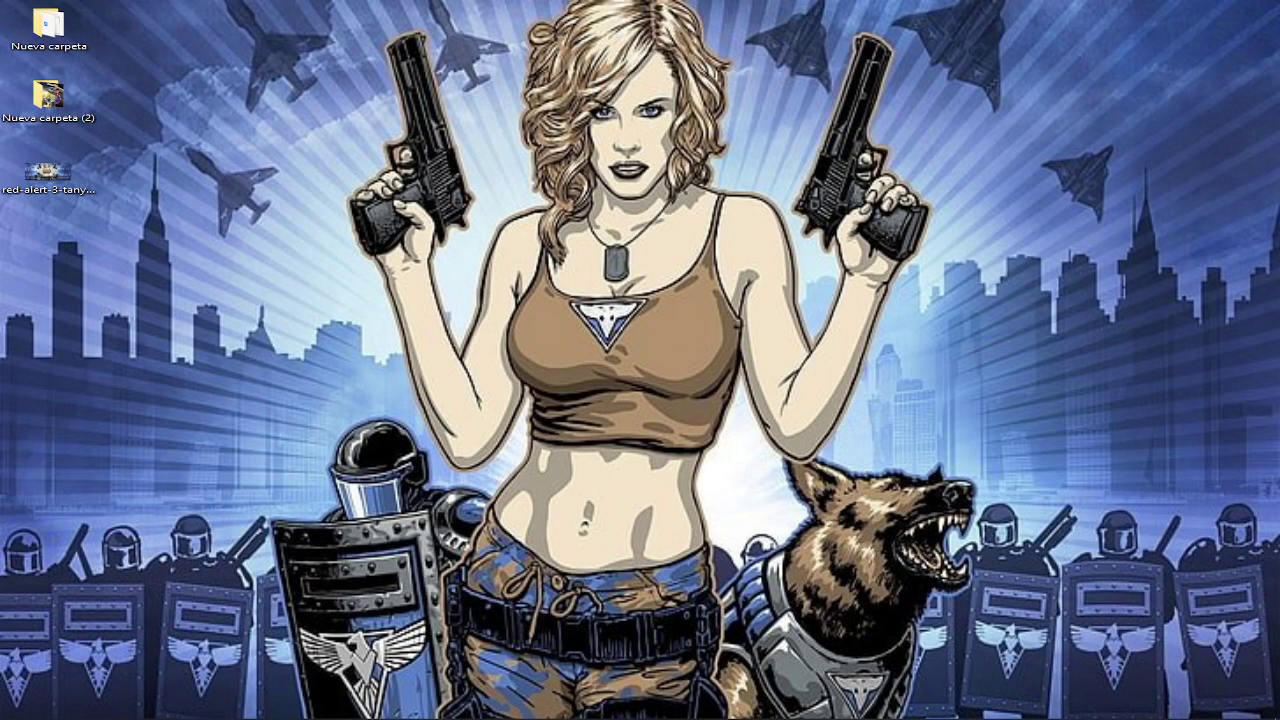
- Create a desktop shortcut to CnCNetYRLauncher from the Ra2 folder, then minimize Explorer
{"action": "left_click", "coordinate": [211, 706]}
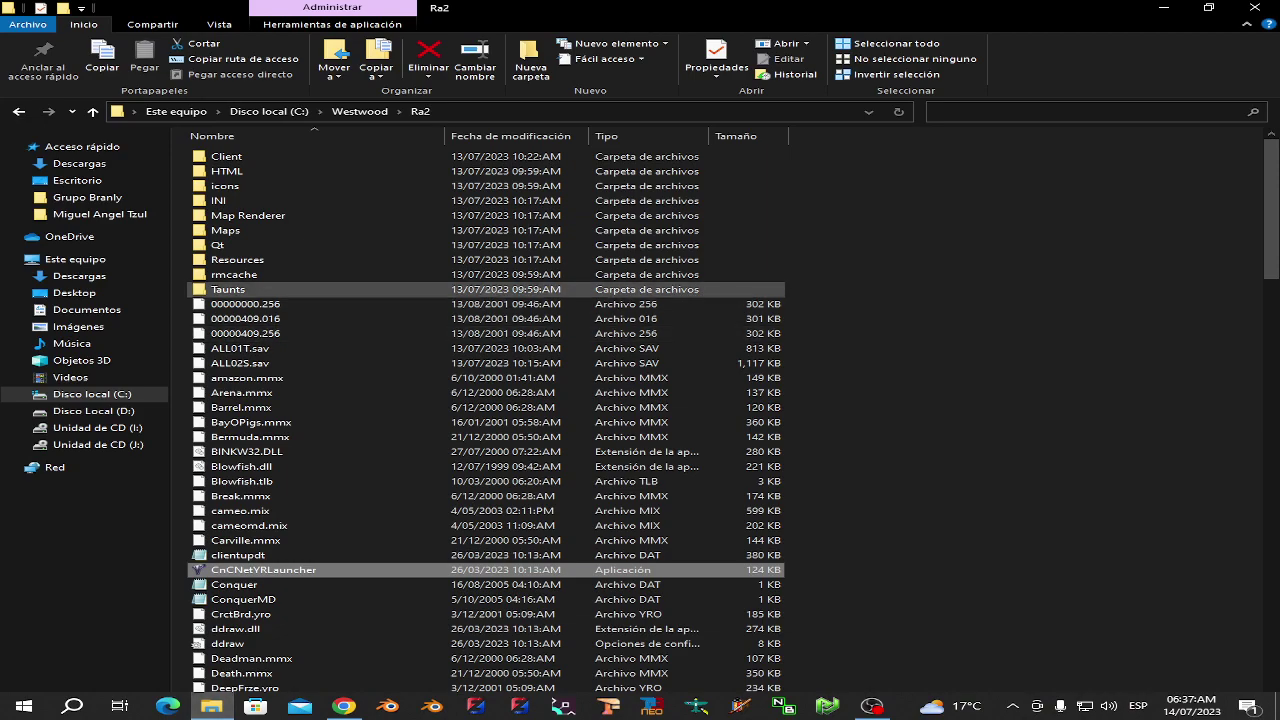
{"action": "left_click", "coordinate": [1208, 8]}
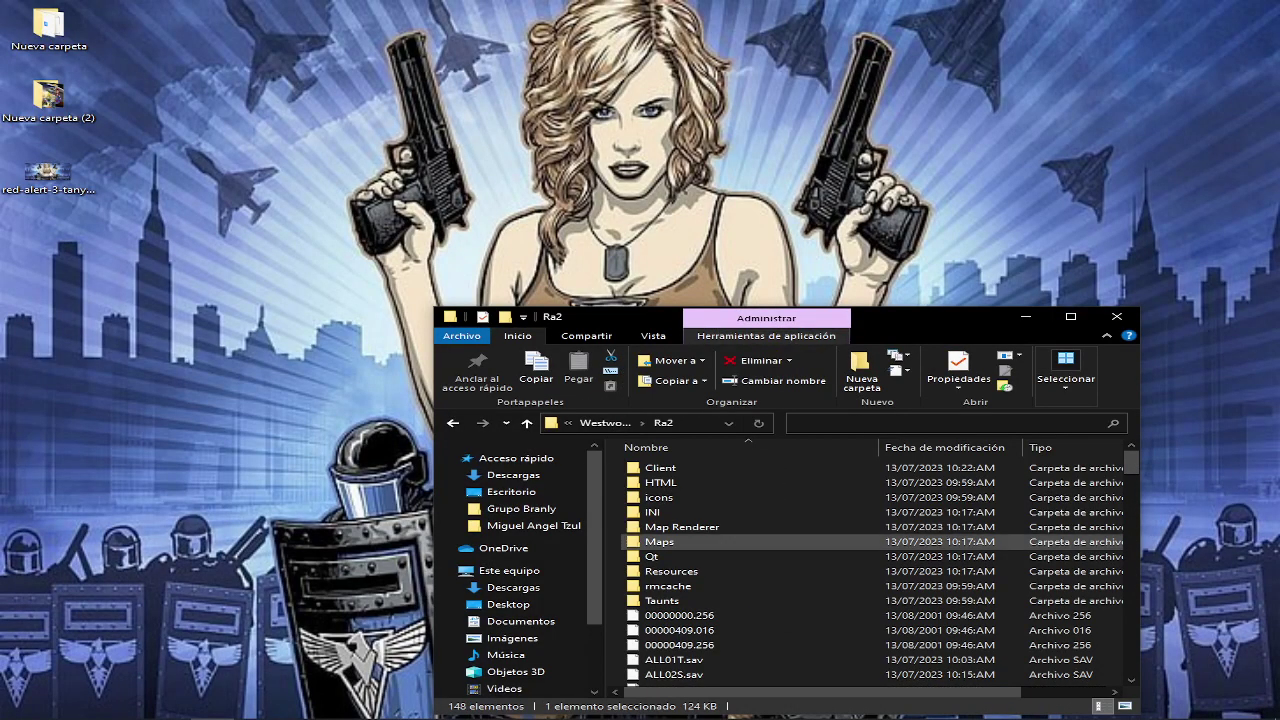
{"action": "scroll", "coordinate": [870, 560], "scroll_direction": "down", "scroll_amount": 8}
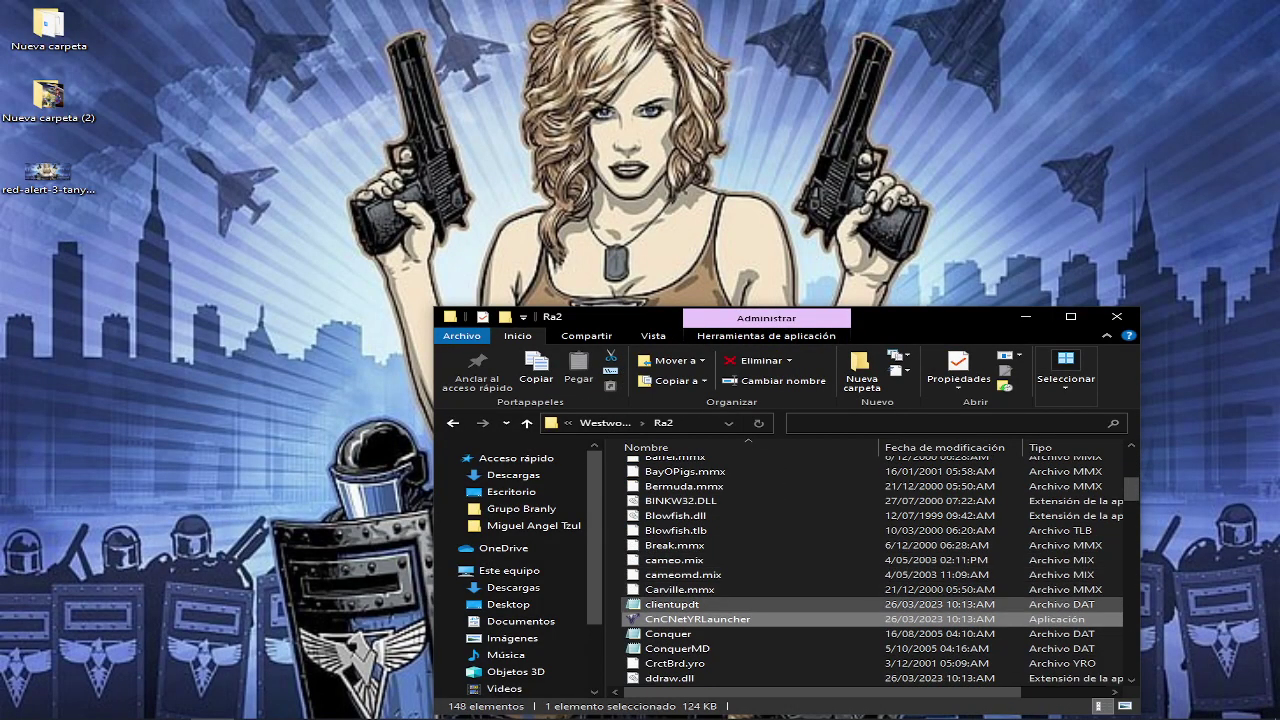
{"action": "left_click_drag", "start_coordinate": [697, 619], "coordinate": [570, 158]}
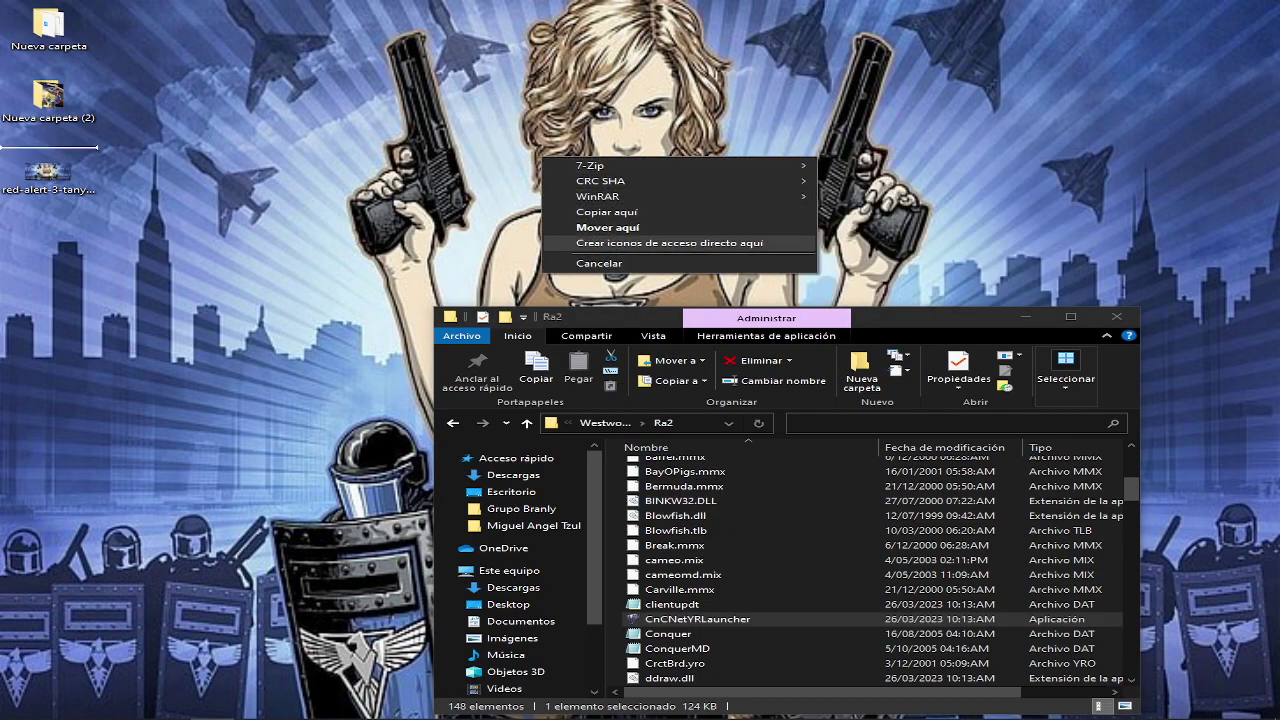
{"action": "left_click", "coordinate": [670, 243]}
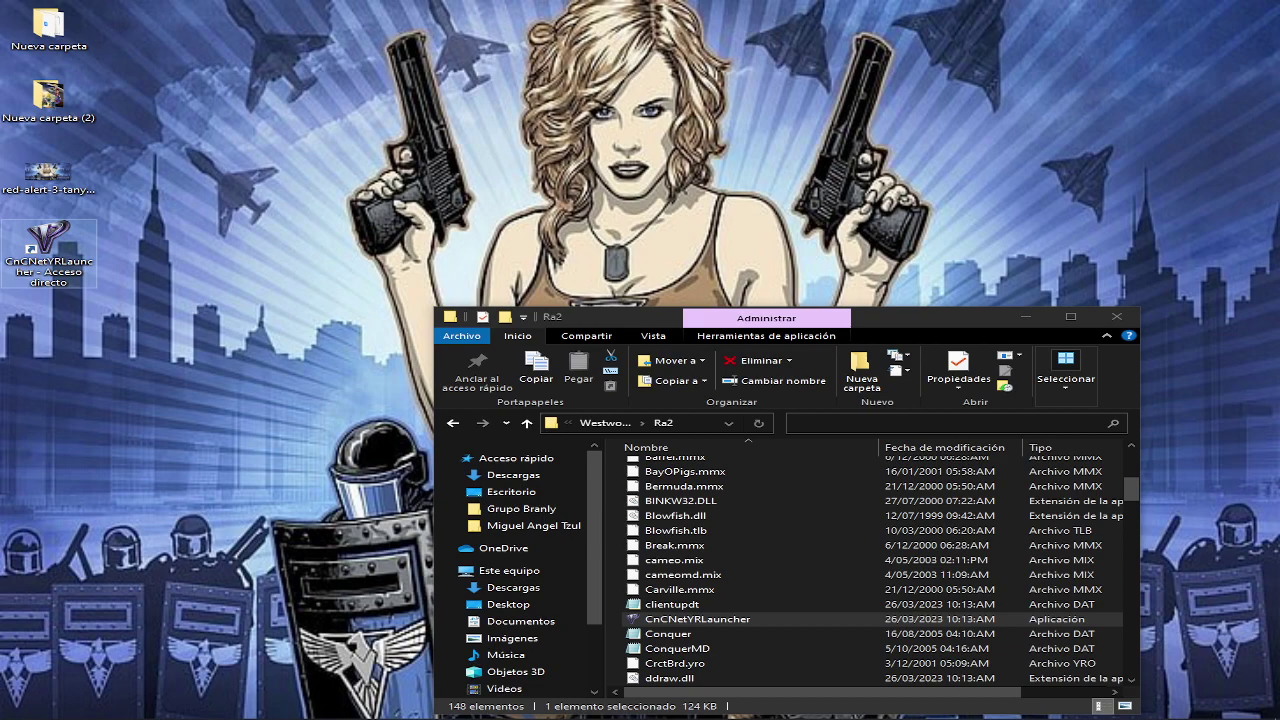
{"action": "left_click", "coordinate": [1026, 317]}
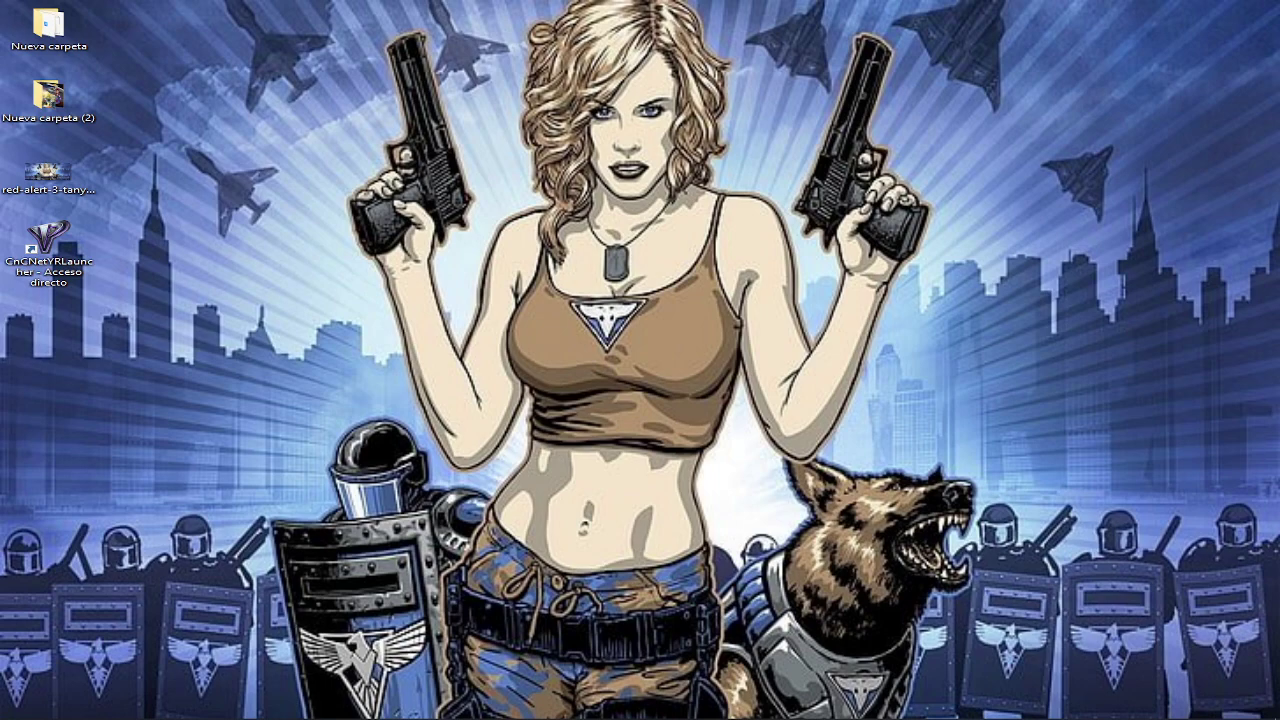
- Launch the client from the CnCNetYRLauncher - Acceso directo shortcut until the up-to-date menu appears
{"action": "left_click", "coordinate": [48, 255]}
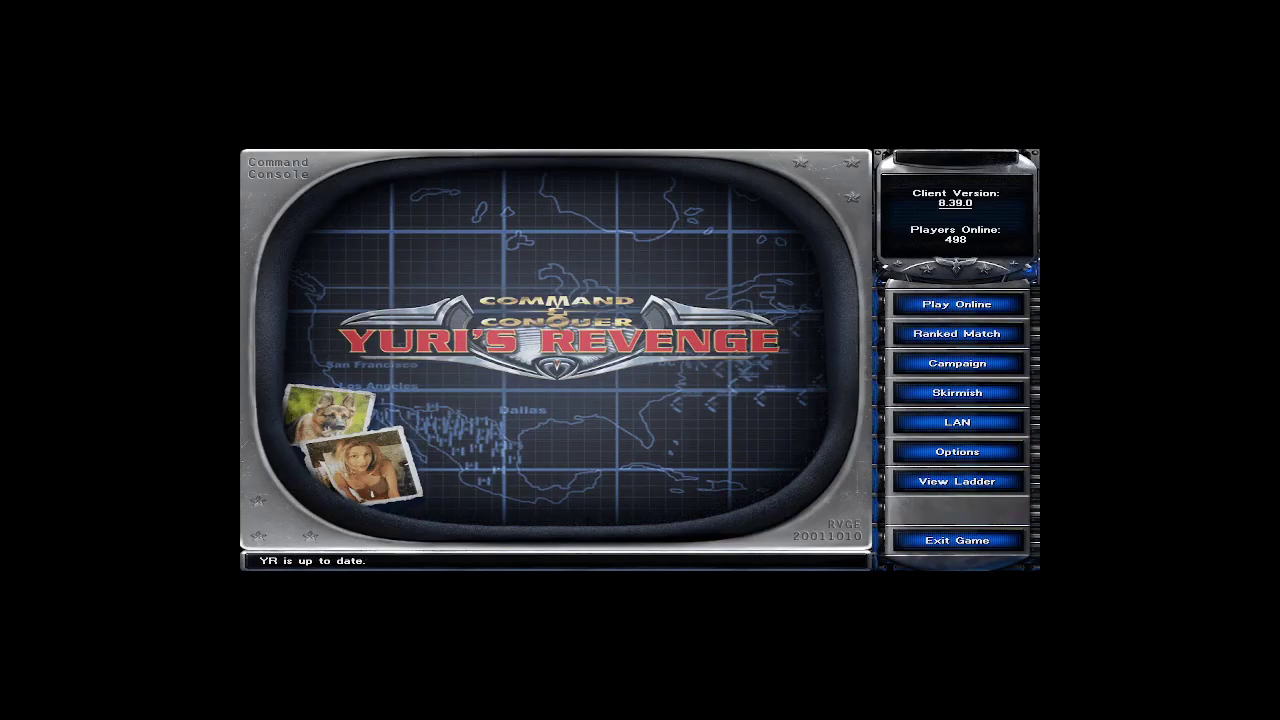
{"action": "key", "text": "XF86AudioRaiseVolume"}
{"action": "left_click", "coordinate": [957, 451]}
{"action": "left_click", "coordinate": [501, 209]}
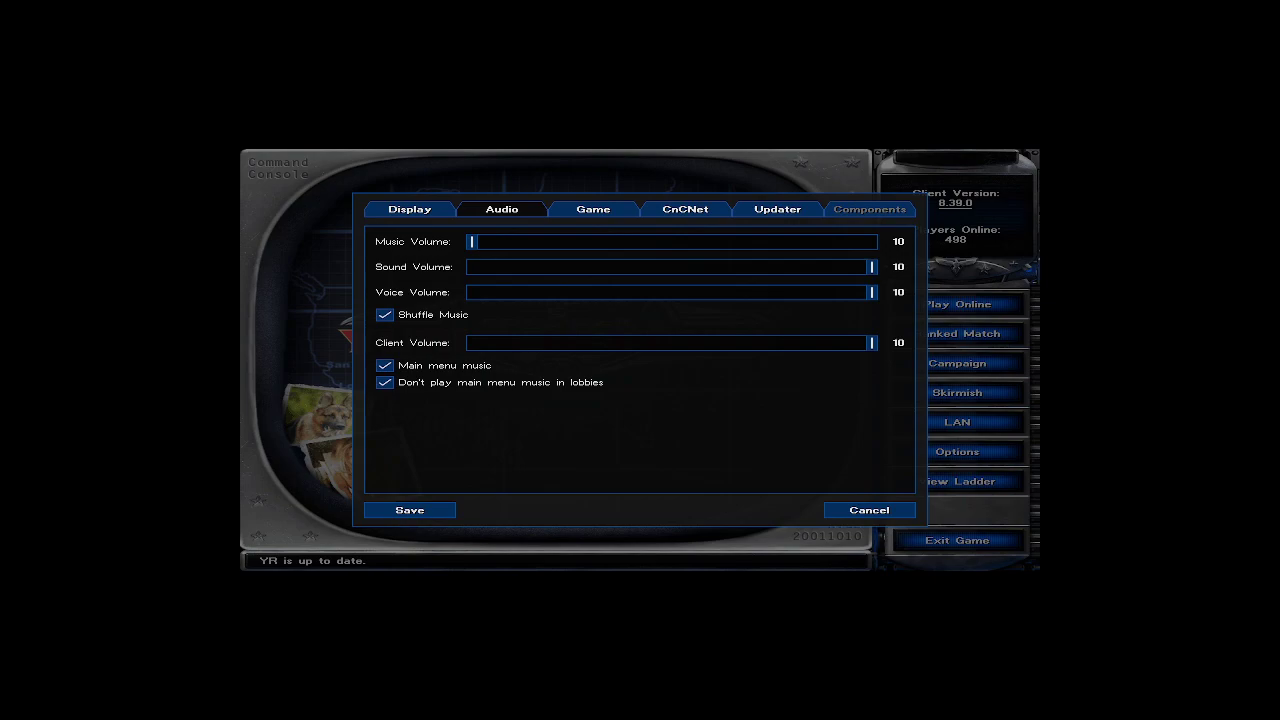
{"action": "left_click_drag", "start_coordinate": [472, 241], "coordinate": [470, 241]}
{"action": "left_click", "coordinate": [385, 383]}
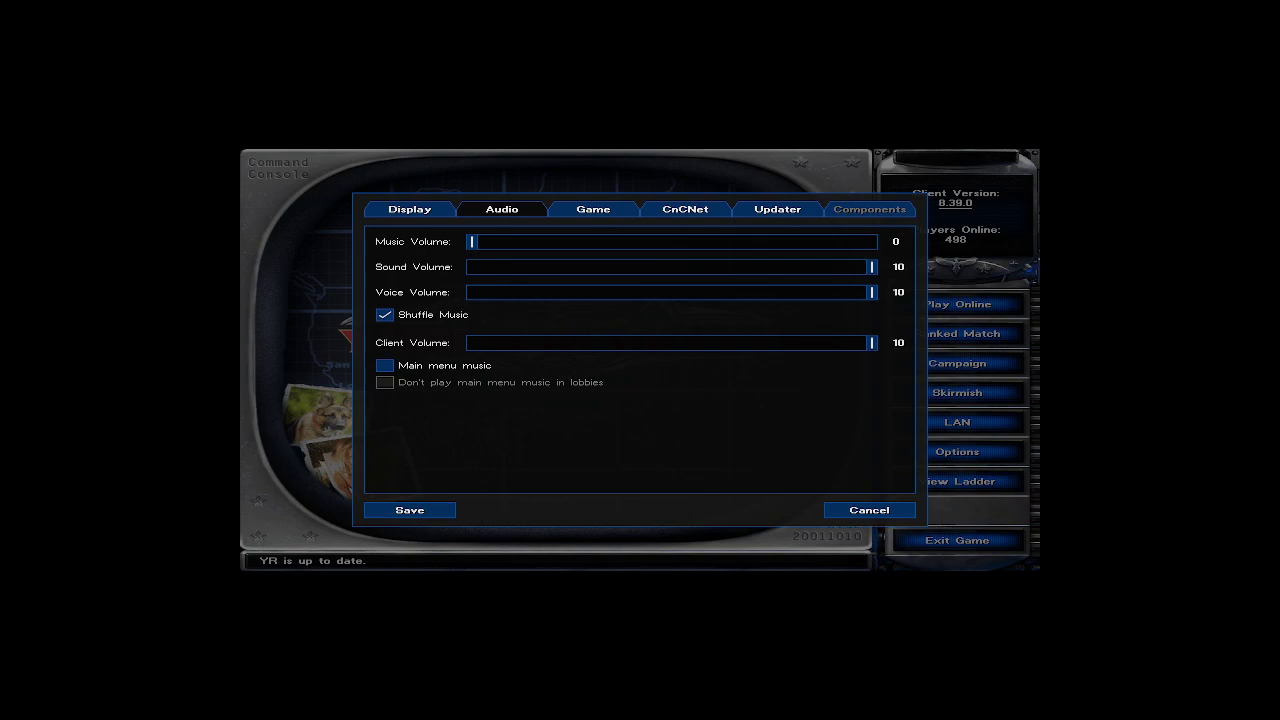
{"action": "left_click", "coordinate": [409, 510]}
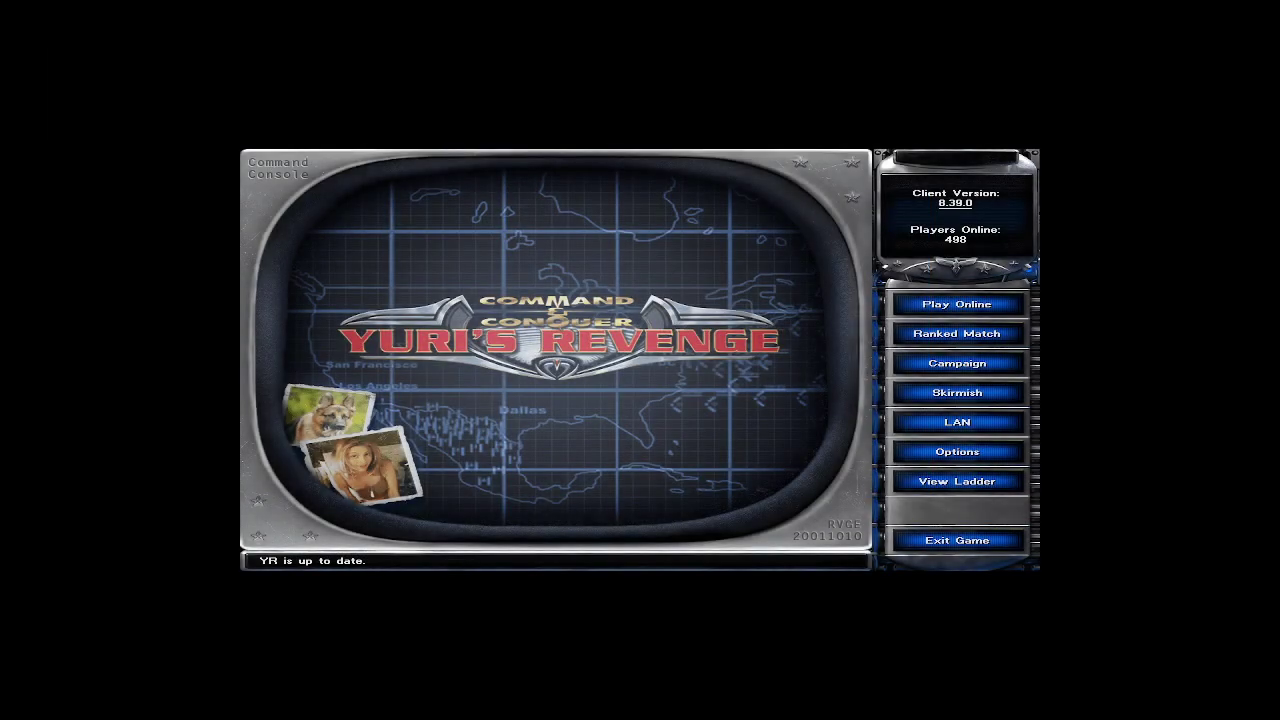
{"action": "key", "text": "XF86AudioRaiseVolume"}
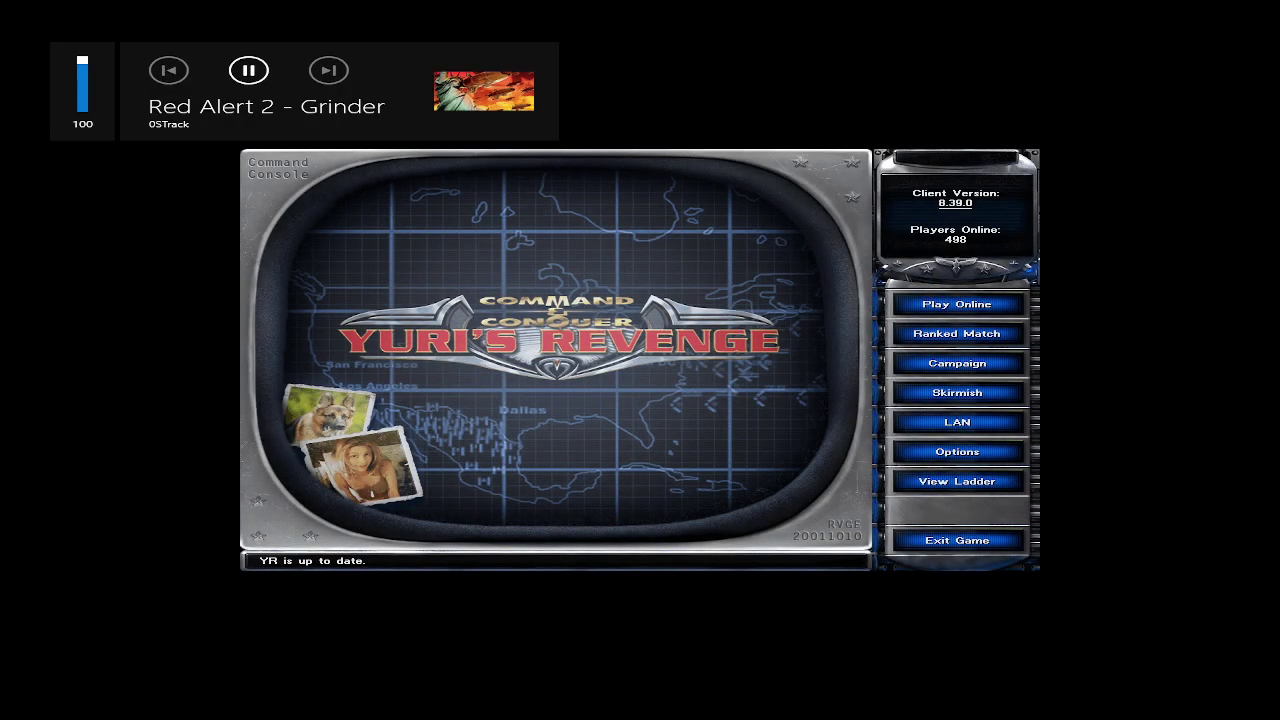
{"action": "left_click", "coordinate": [957, 451]}
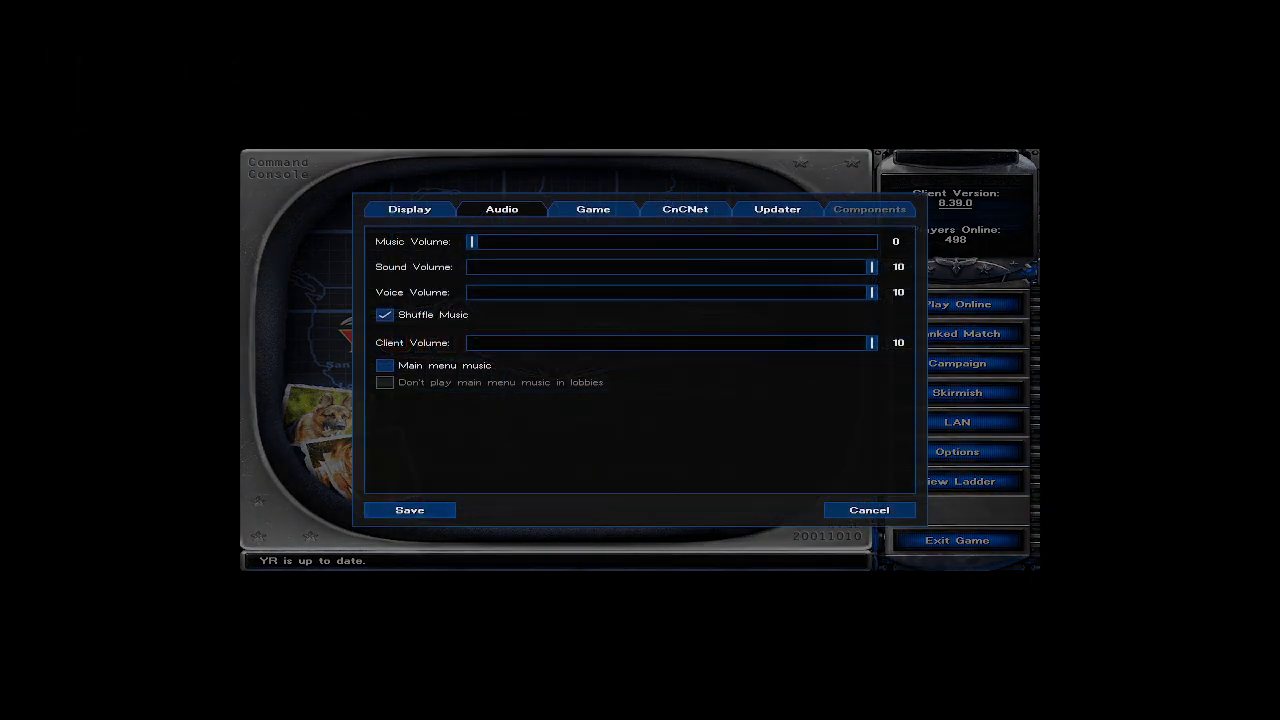
{"action": "left_click", "coordinate": [410, 209]}
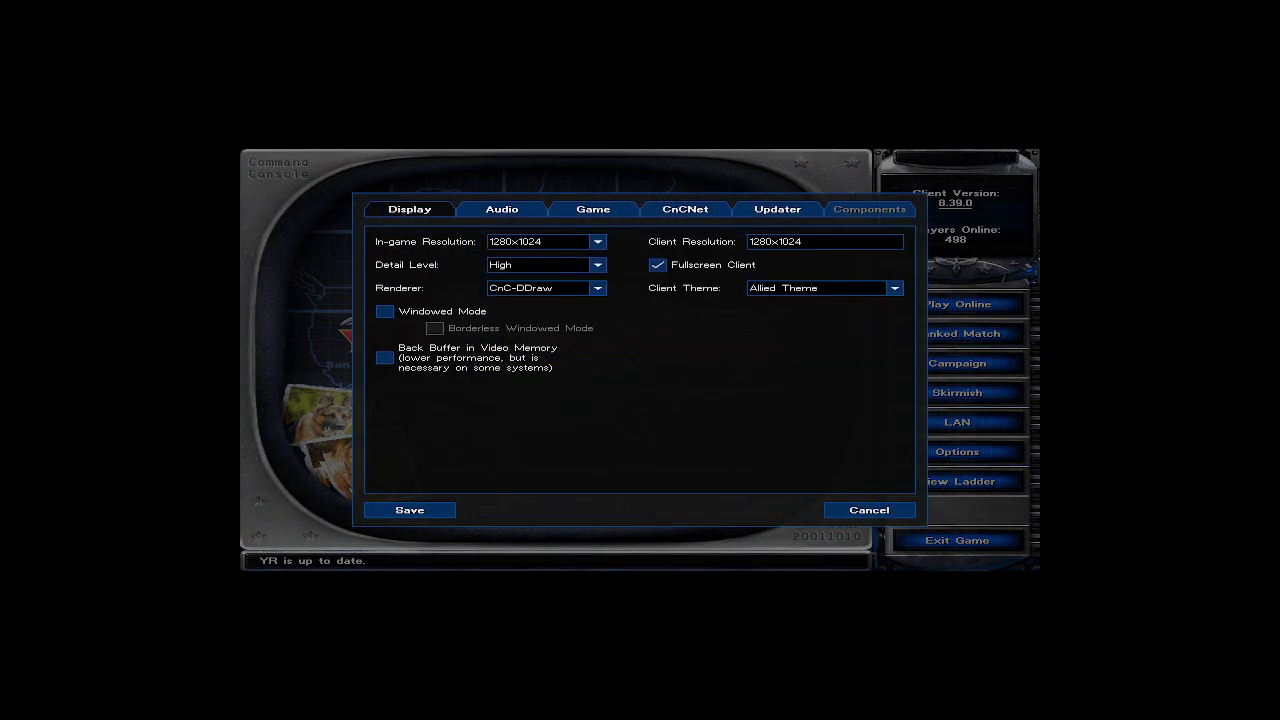
{"action": "left_click", "coordinate": [597, 288]}
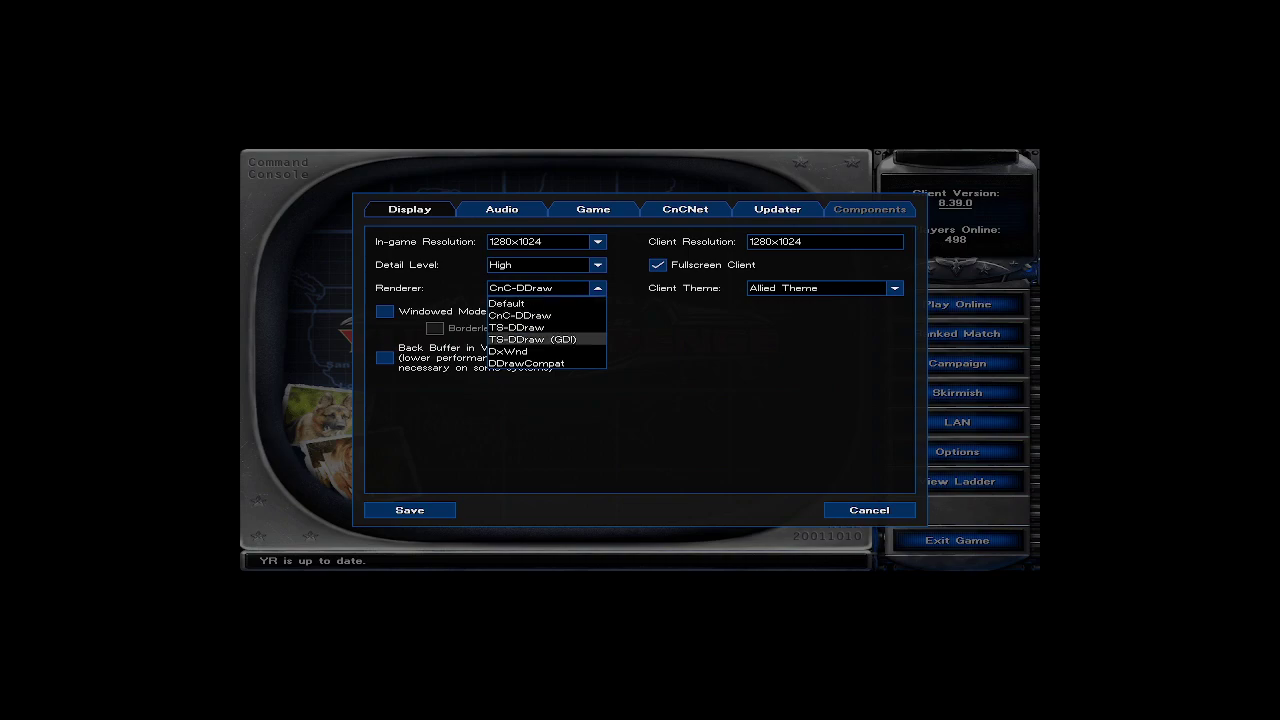
{"action": "left_click", "coordinate": [525, 315]}
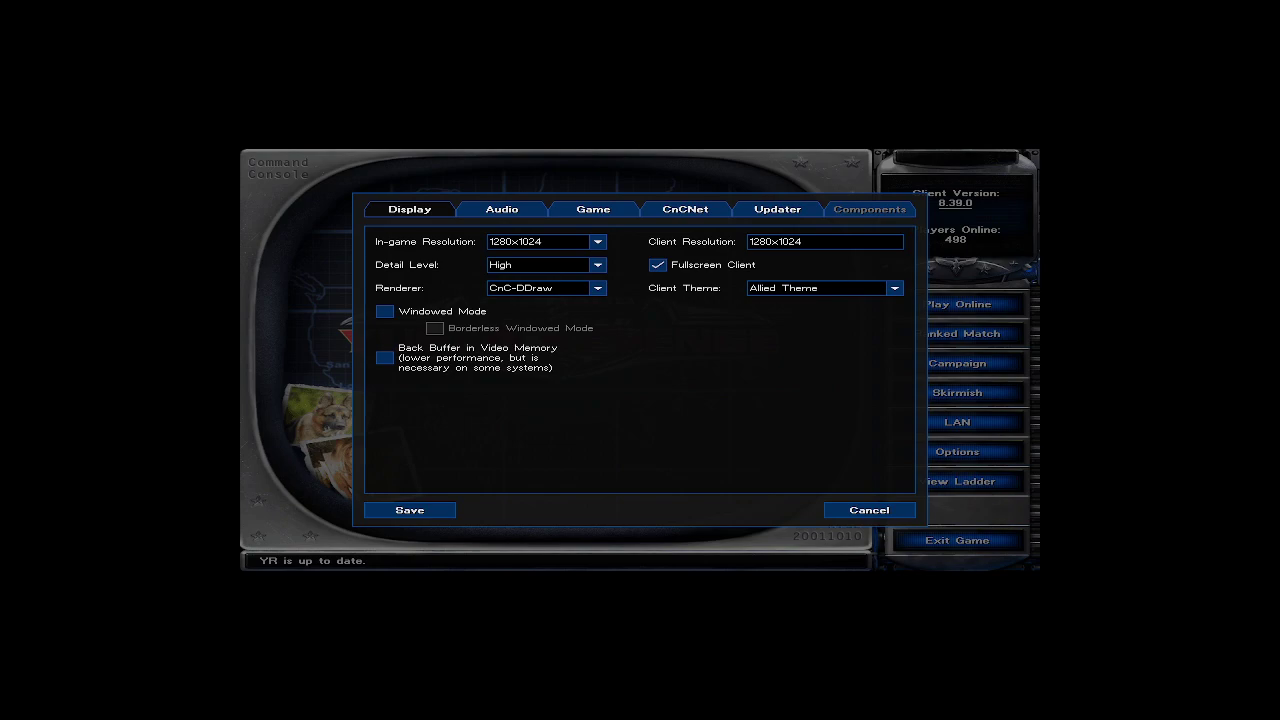
{"action": "left_click", "coordinate": [501, 209]}
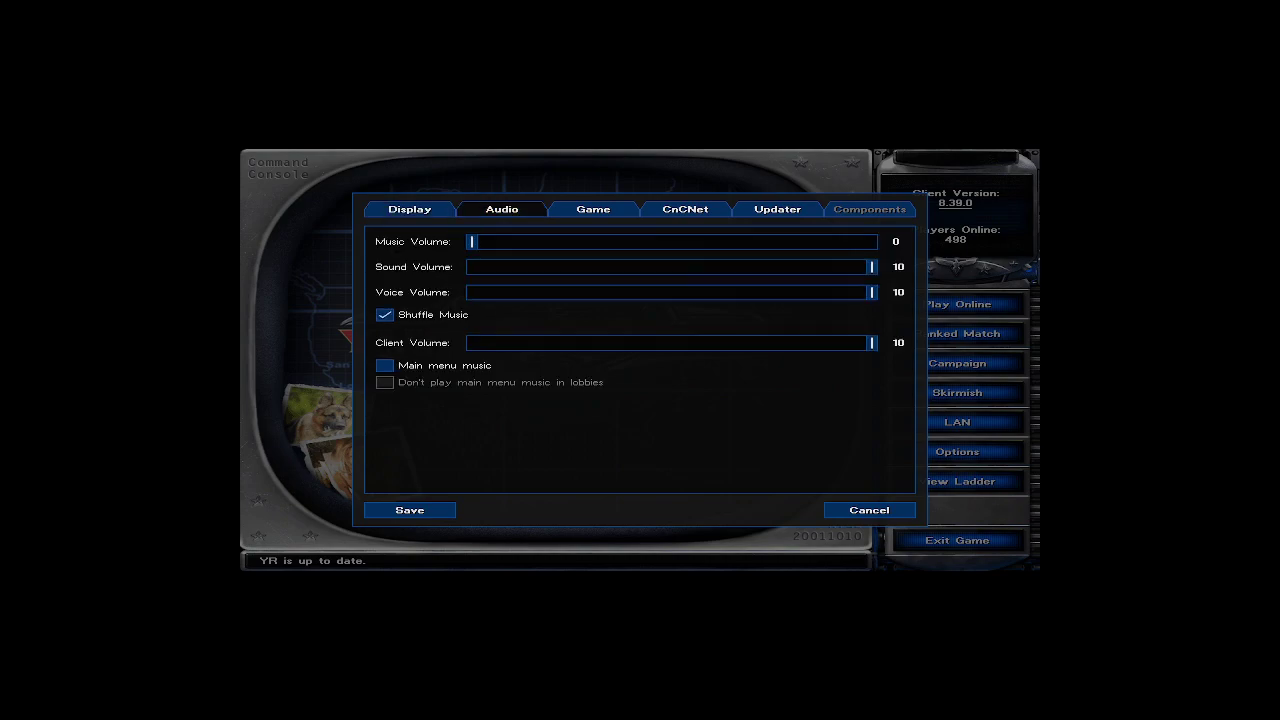
{"action": "left_click", "coordinate": [593, 209]}
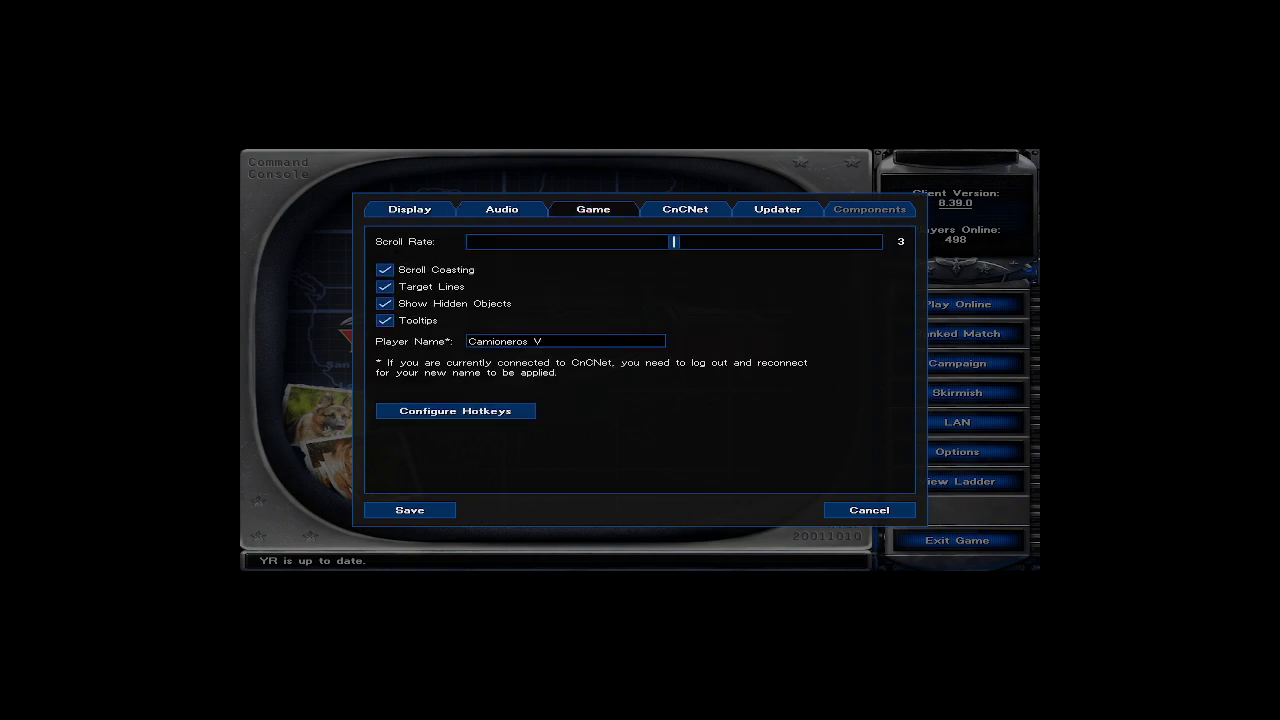
{"action": "left_click", "coordinate": [685, 209]}
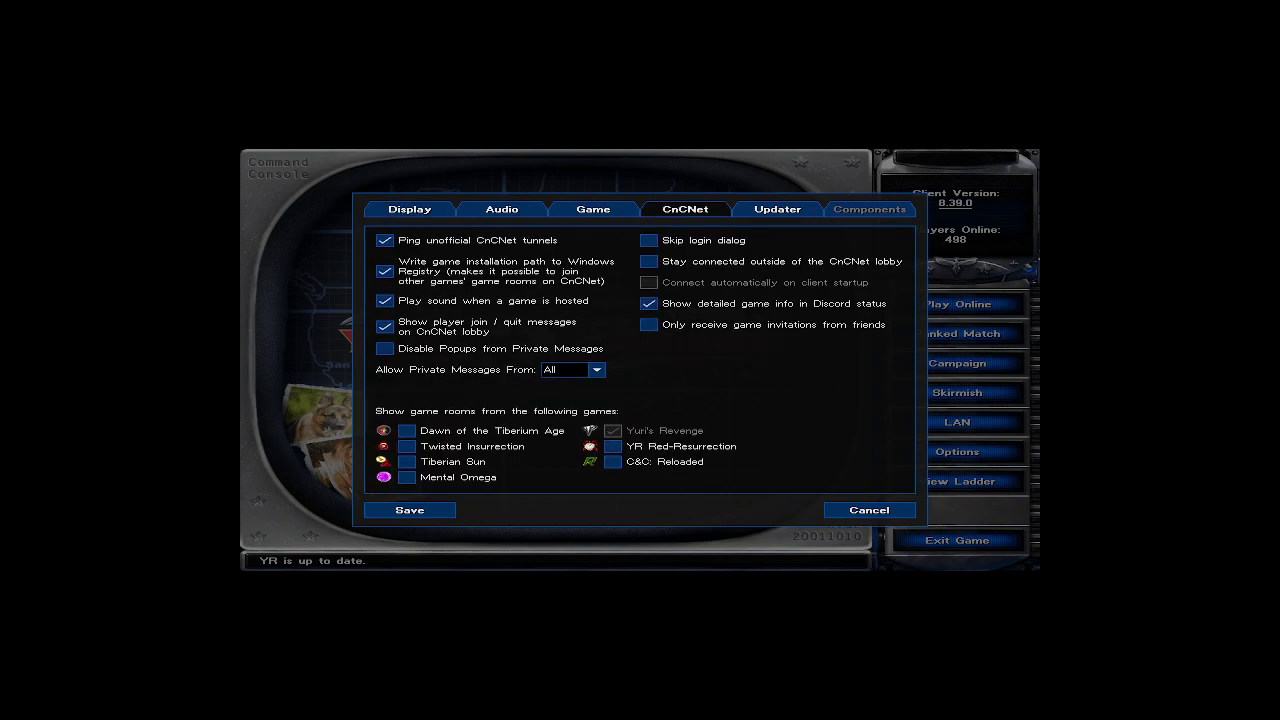
{"action": "left_click", "coordinate": [777, 209]}
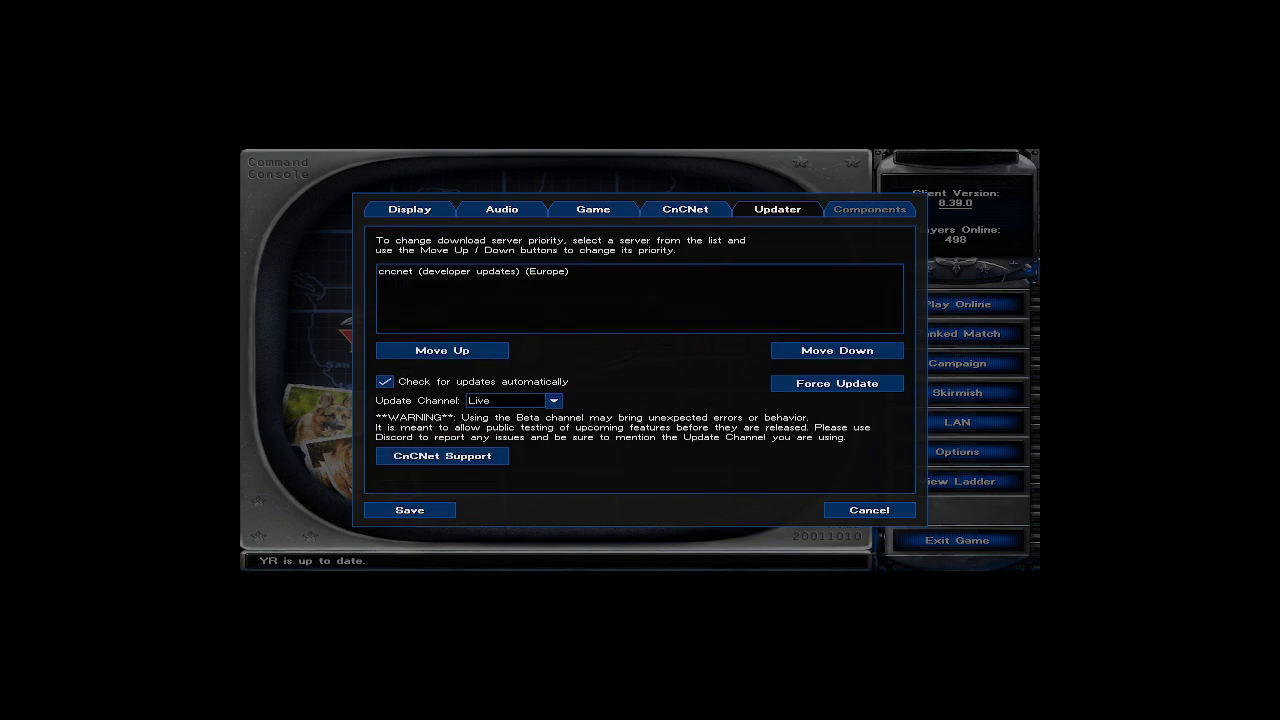
{"action": "left_click", "coordinate": [409, 209]}
- Save settings, try connecting online, and trim the rejected player name down to Camionero
{"action": "left_click", "coordinate": [409, 510]}
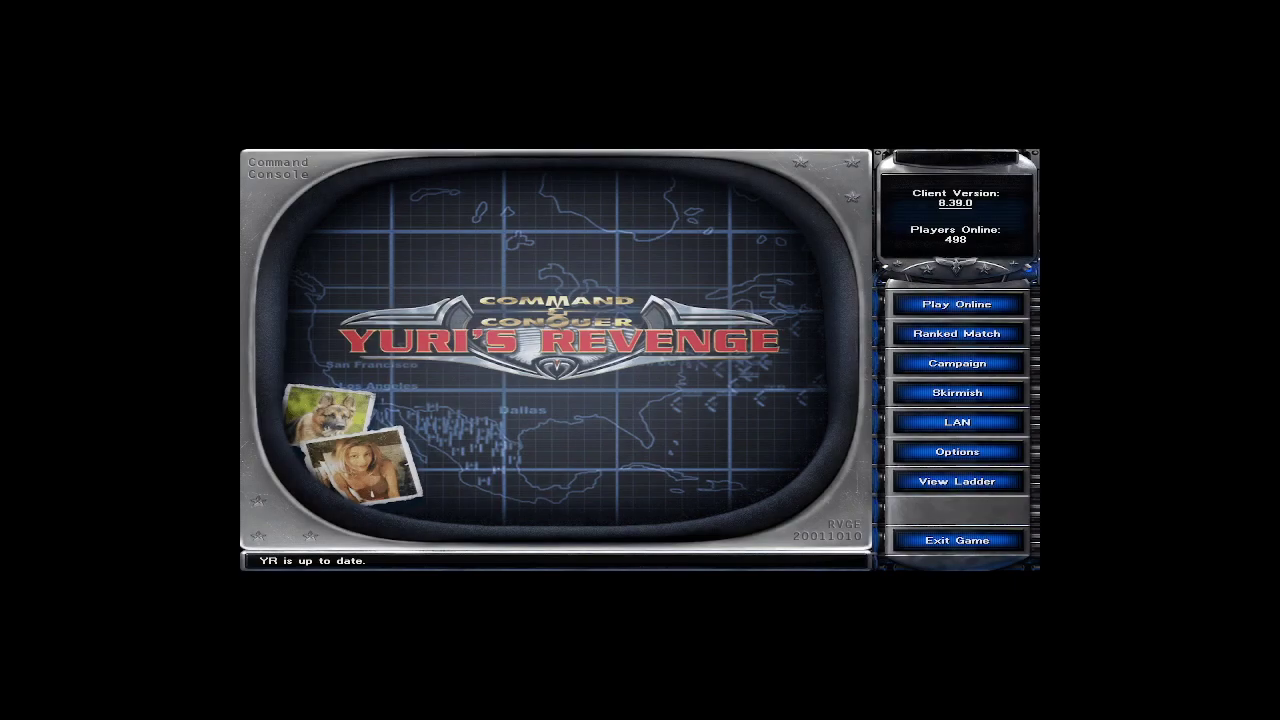
{"action": "left_click", "coordinate": [957, 304]}
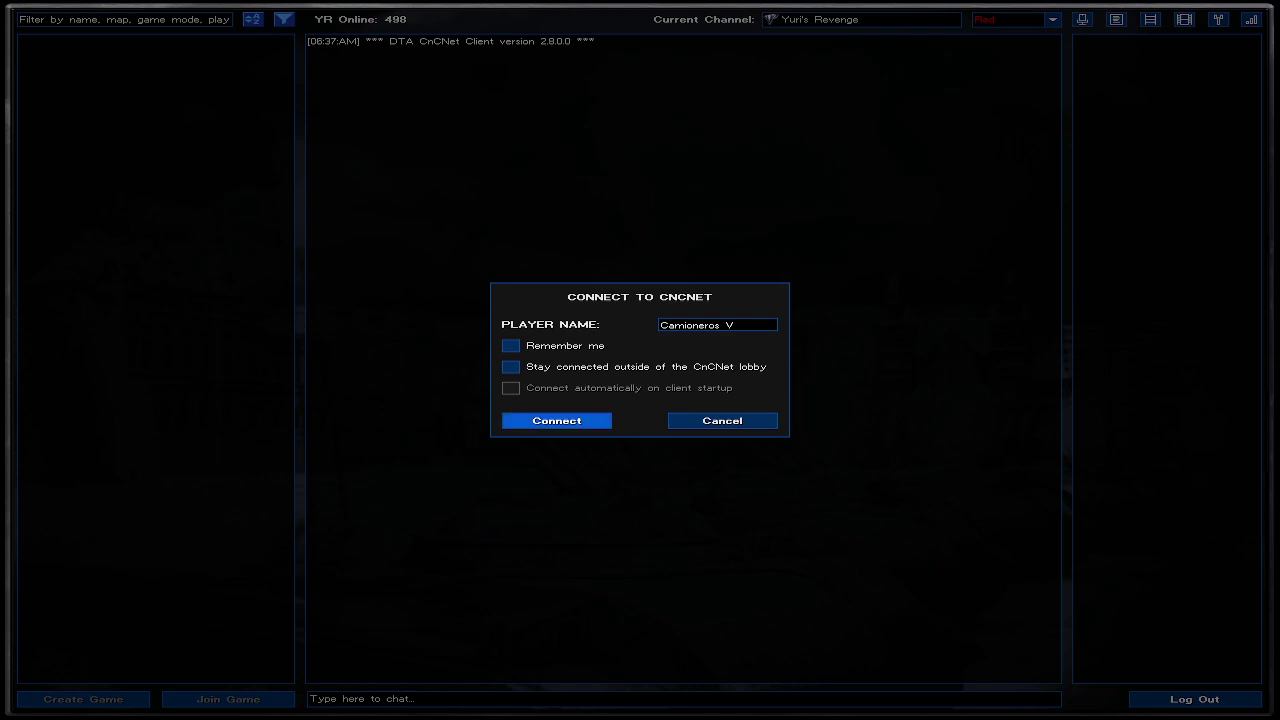
{"action": "left_click", "coordinate": [556, 420]}
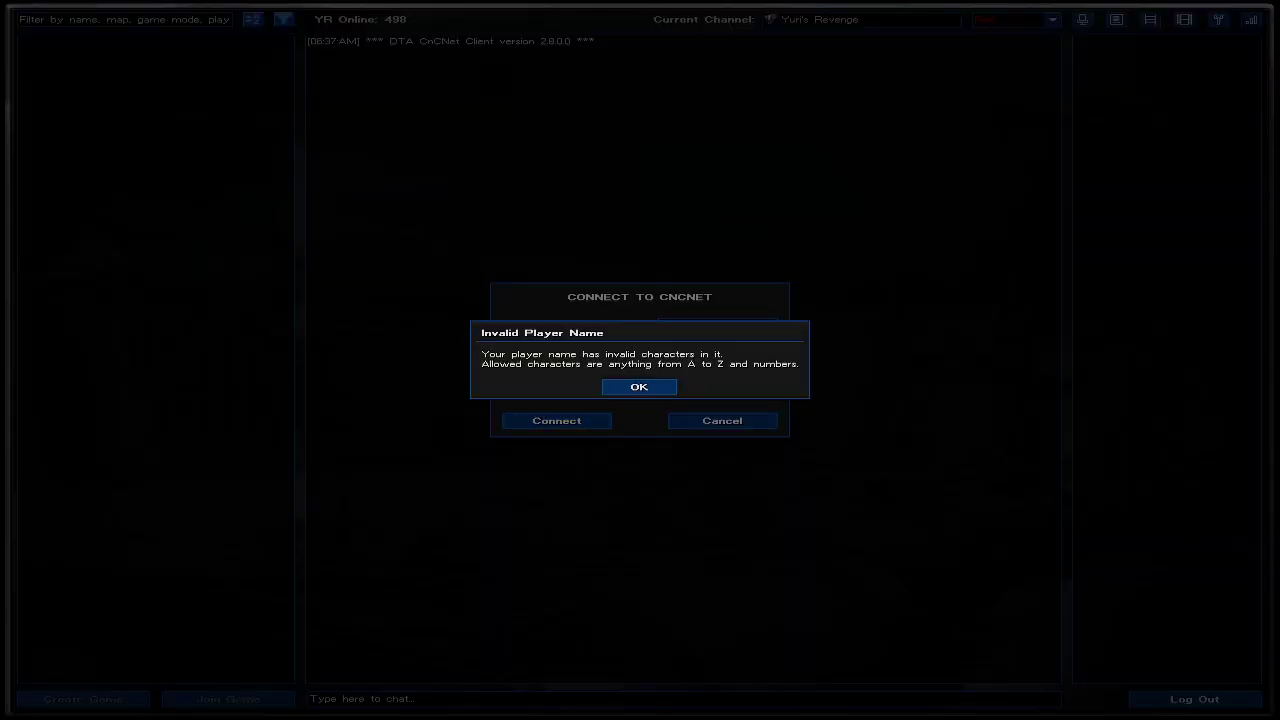
{"action": "left_click", "coordinate": [639, 387]}
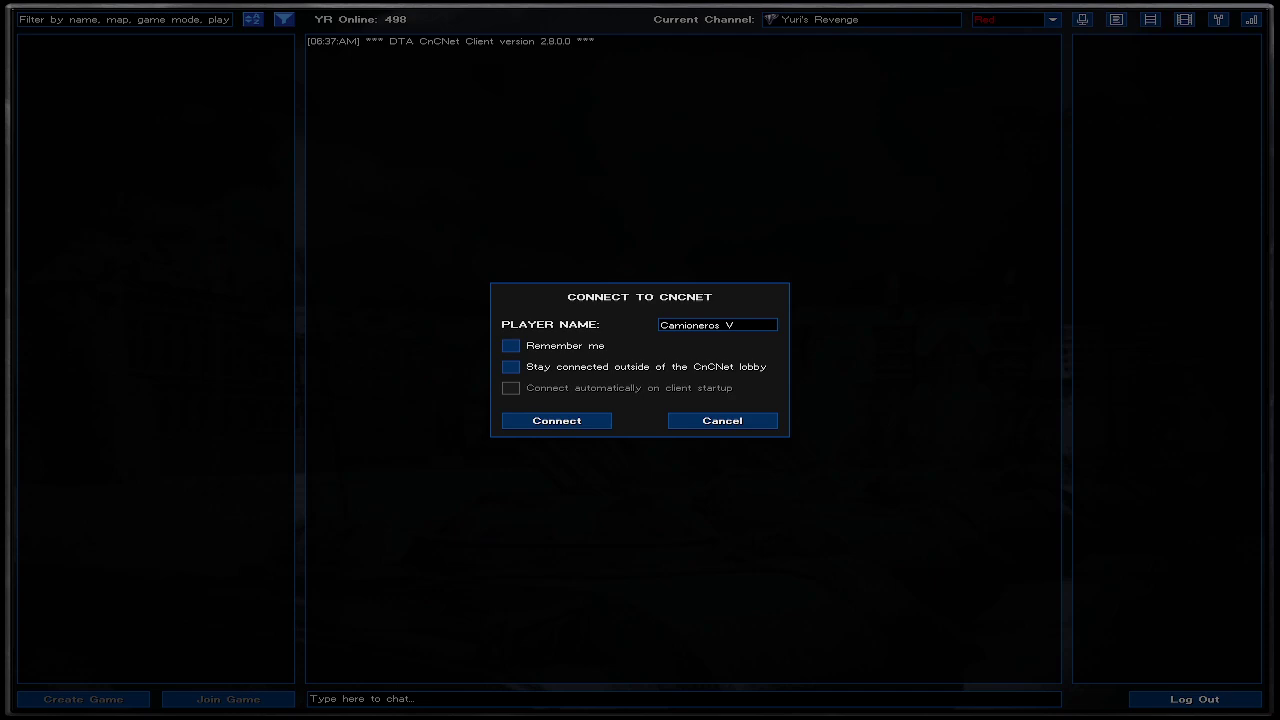
{"action": "left_click", "coordinate": [556, 420]}
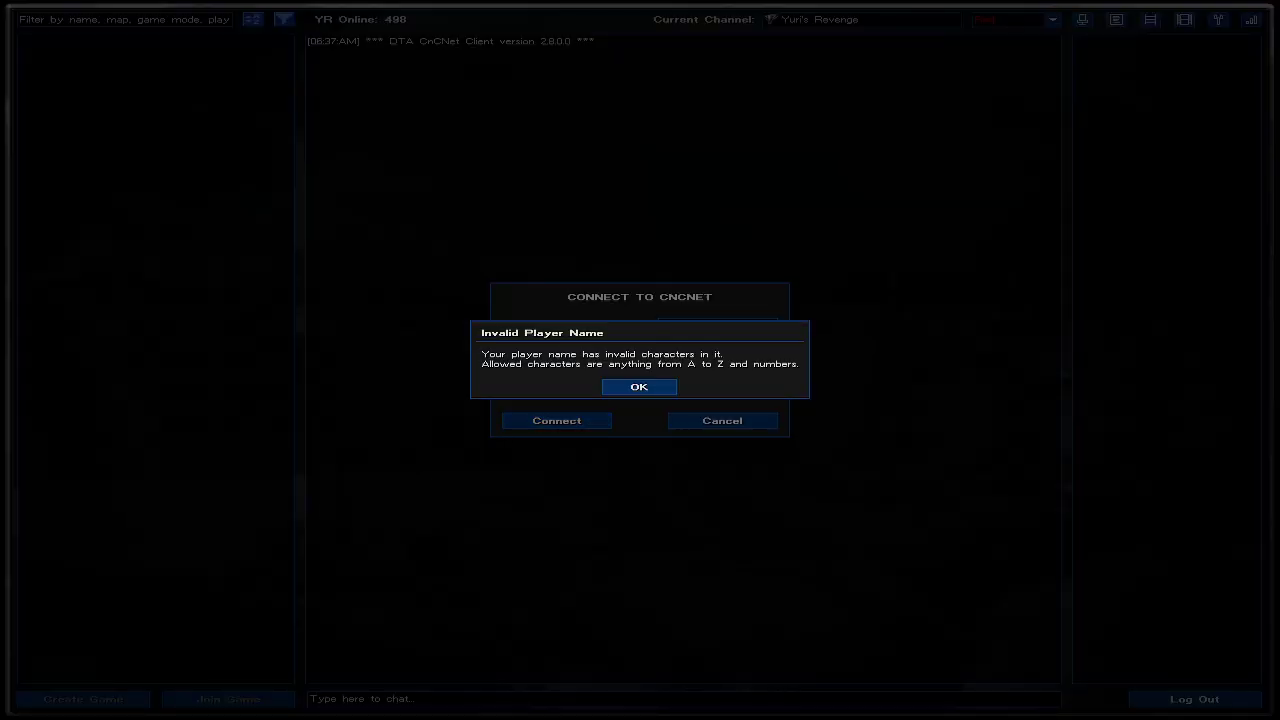
{"action": "left_click", "coordinate": [639, 387]}
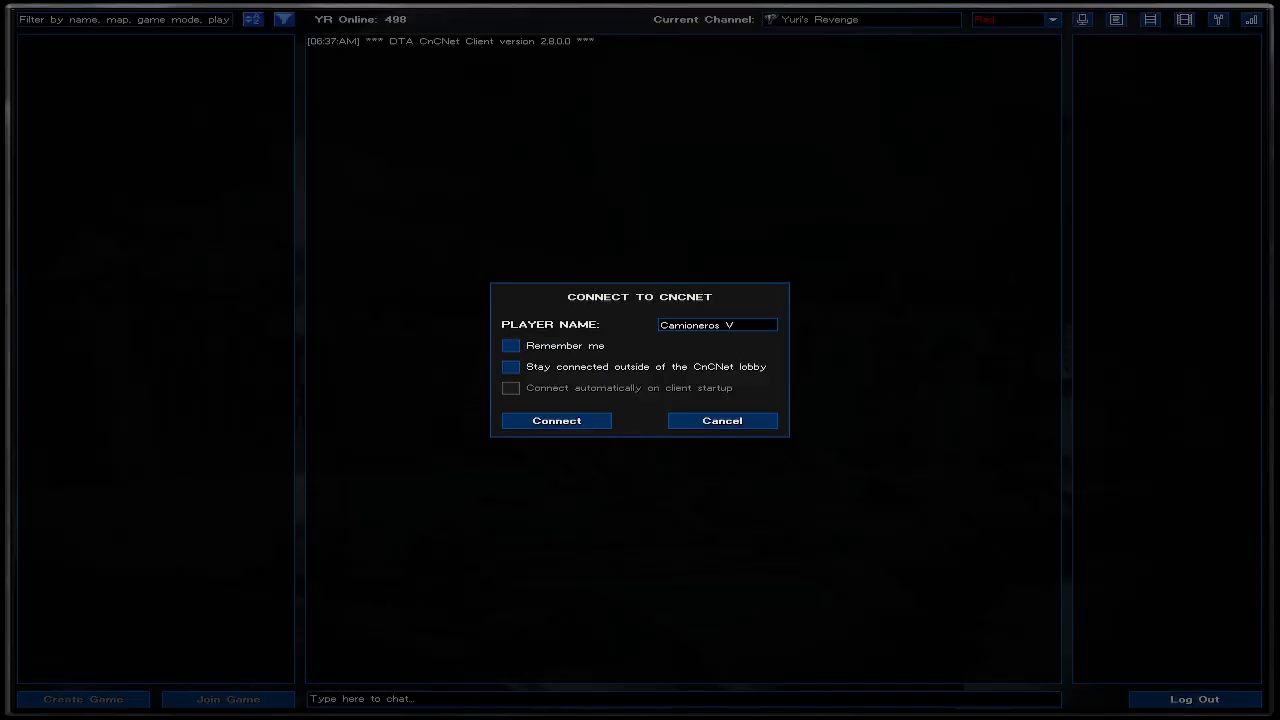
{"action": "left_click", "coordinate": [717, 324]}
{"action": "key", "text": "BackSpace"}
- Confirm the name Camionero and wait for the lobby's game and player lists to load
{"action": "key", "text": "Return"}
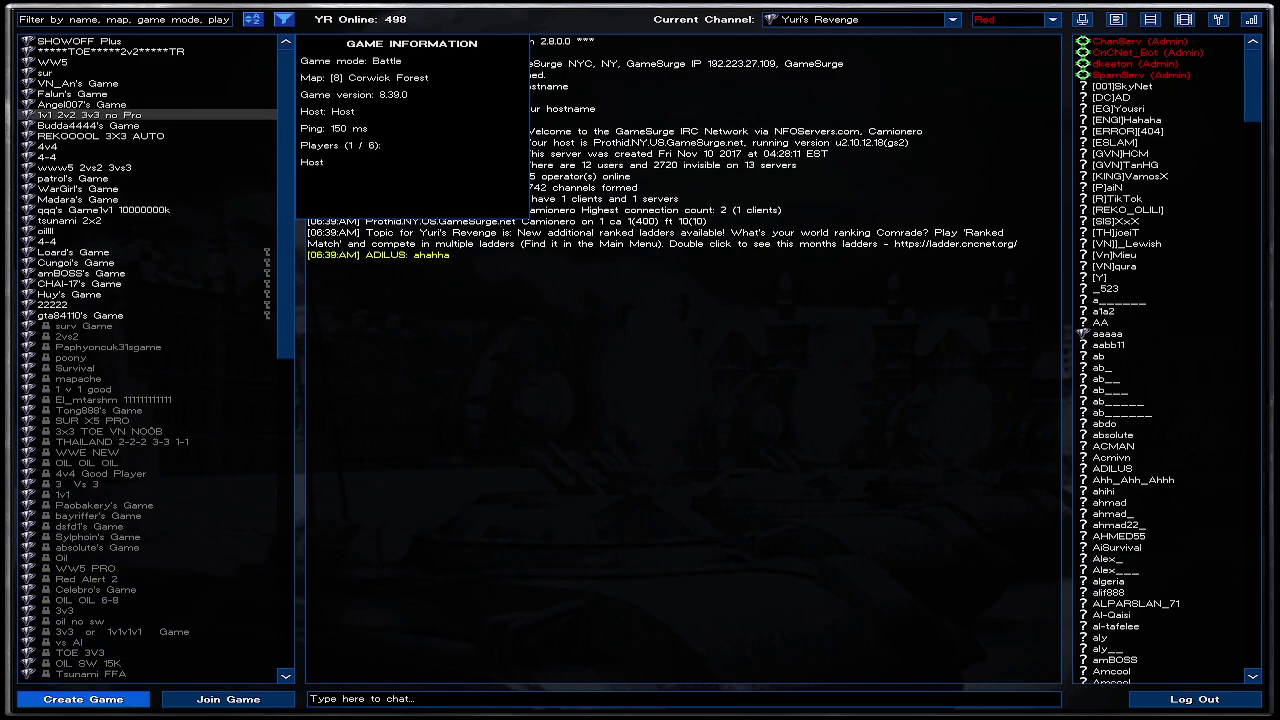
- Host a default game room, switch its map to Blockade, then leave the room
{"action": "left_click", "coordinate": [83, 699]}
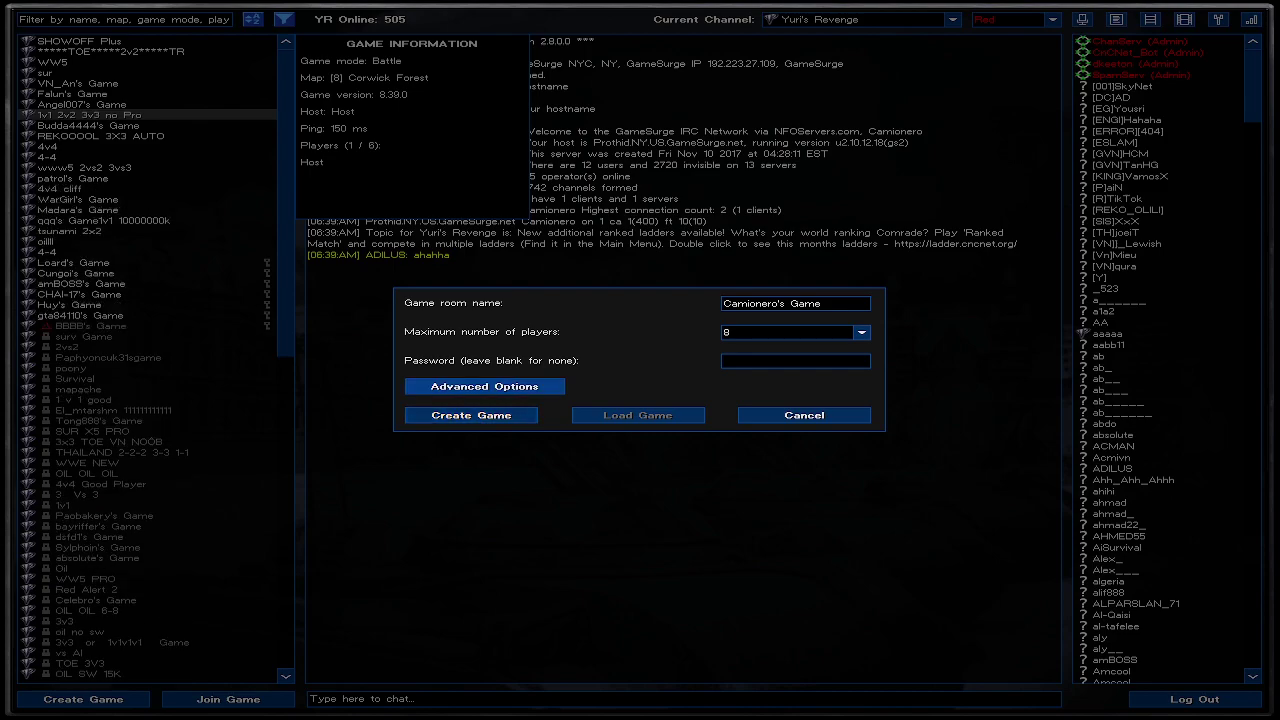
{"action": "left_click", "coordinate": [471, 415]}
{"action": "key", "text": "Down"}
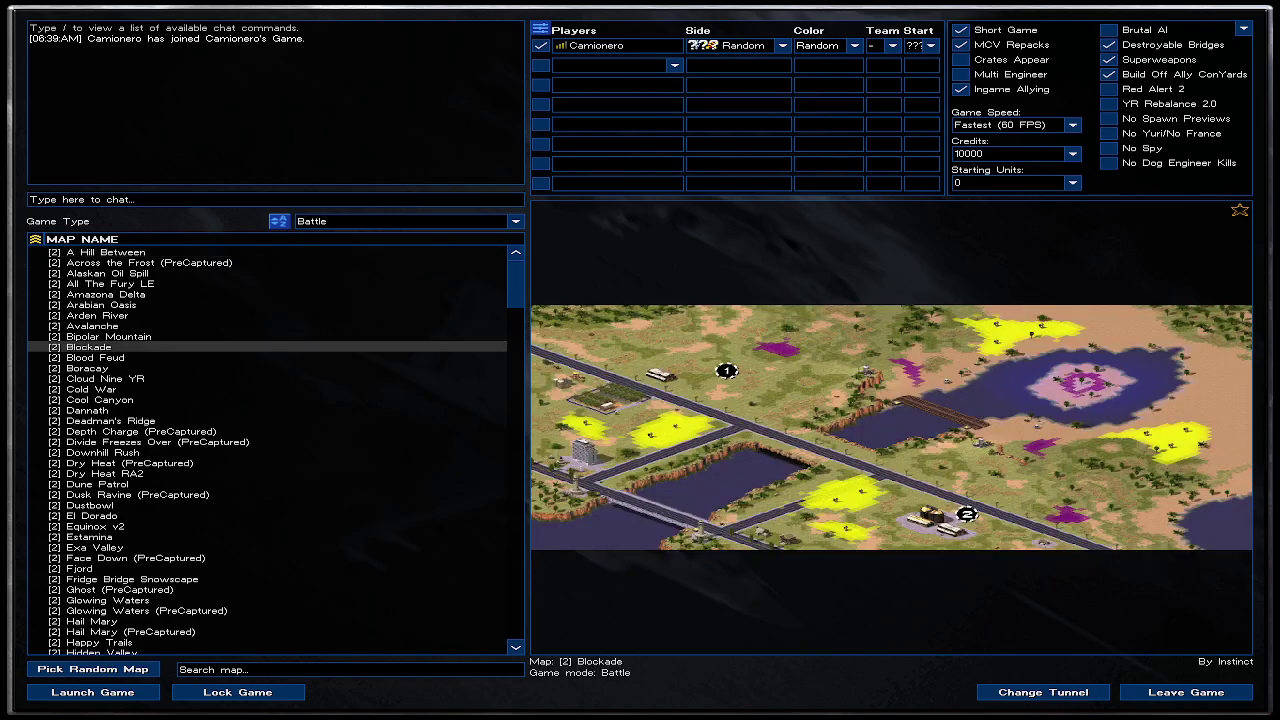
{"action": "key", "text": "Down"}
{"action": "key", "text": "Down"}
{"action": "key", "text": "Down"}
{"action": "key", "text": "Down"}
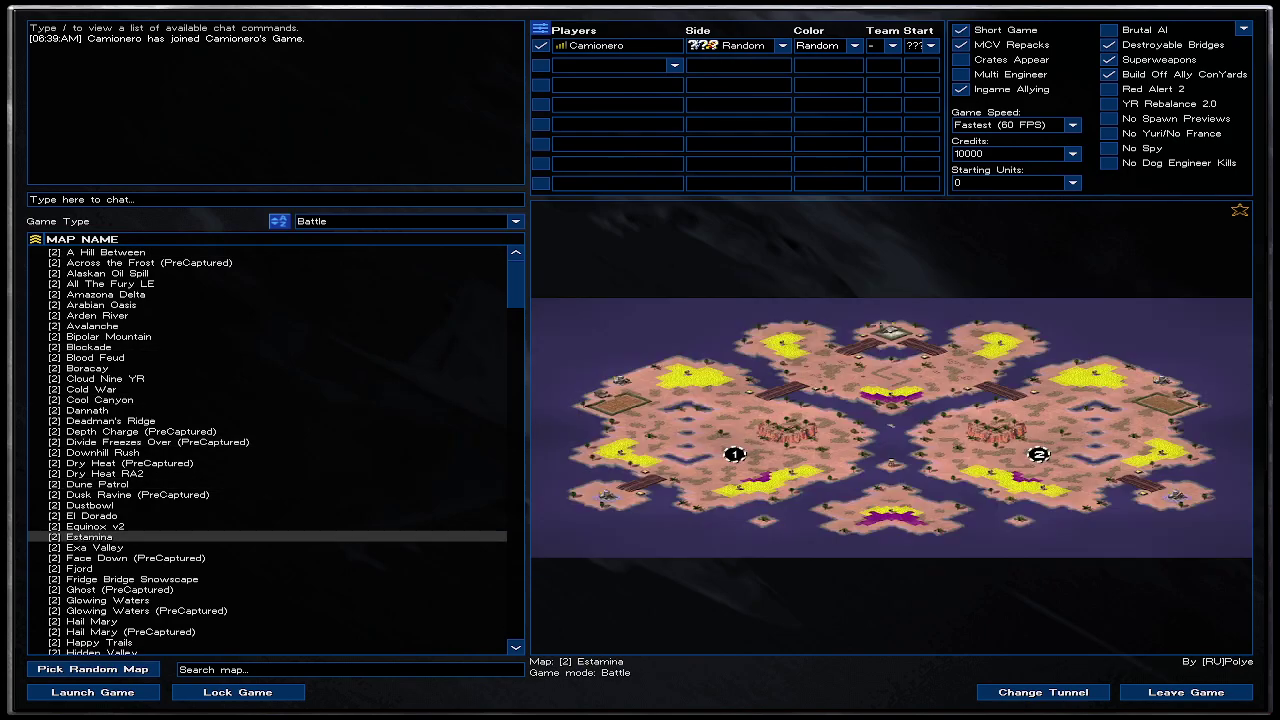
{"action": "scroll", "coordinate": [270, 450], "scroll_direction": "down", "scroll_amount": 5}
{"action": "scroll", "coordinate": [270, 450], "scroll_direction": "down", "scroll_amount": 5}
{"action": "scroll", "coordinate": [270, 450], "scroll_direction": "down", "scroll_amount": 5}
{"action": "scroll", "coordinate": [270, 450], "scroll_direction": "down", "scroll_amount": 5}
{"action": "scroll", "coordinate": [270, 450], "scroll_direction": "up", "scroll_amount": 10}
{"action": "left_click", "coordinate": [88, 346]}
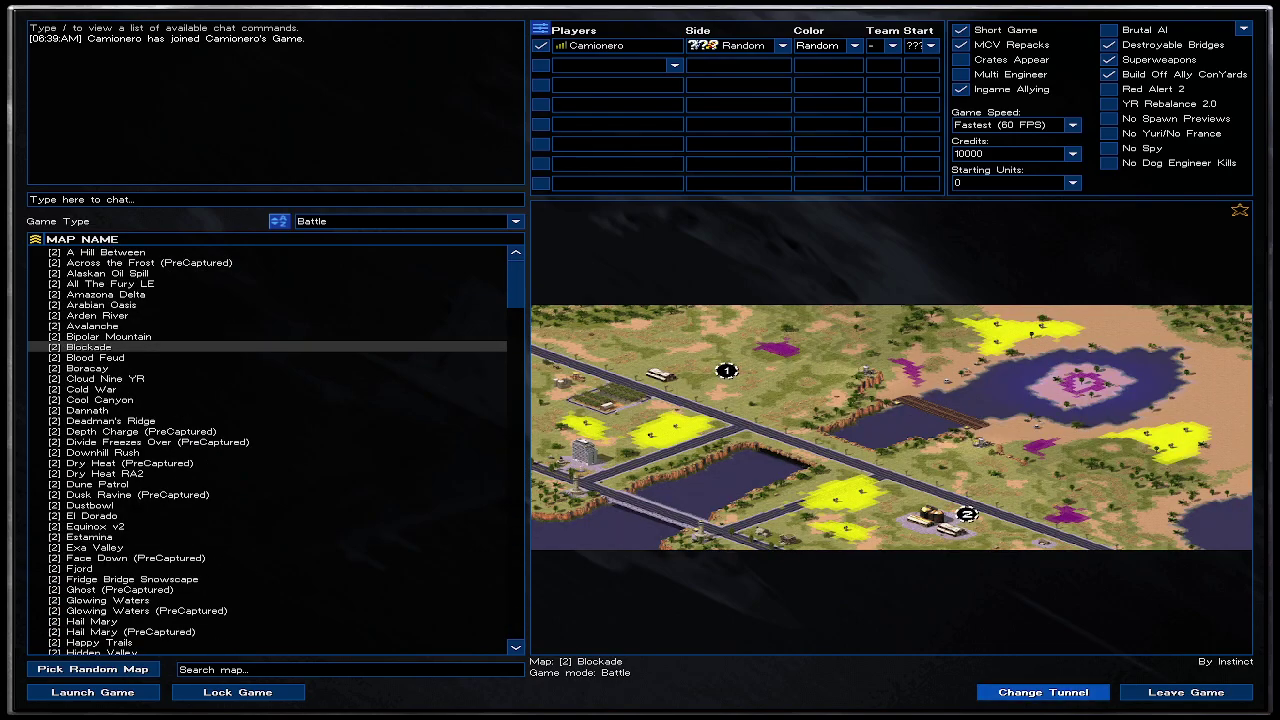
{"action": "left_click", "coordinate": [1186, 692]}
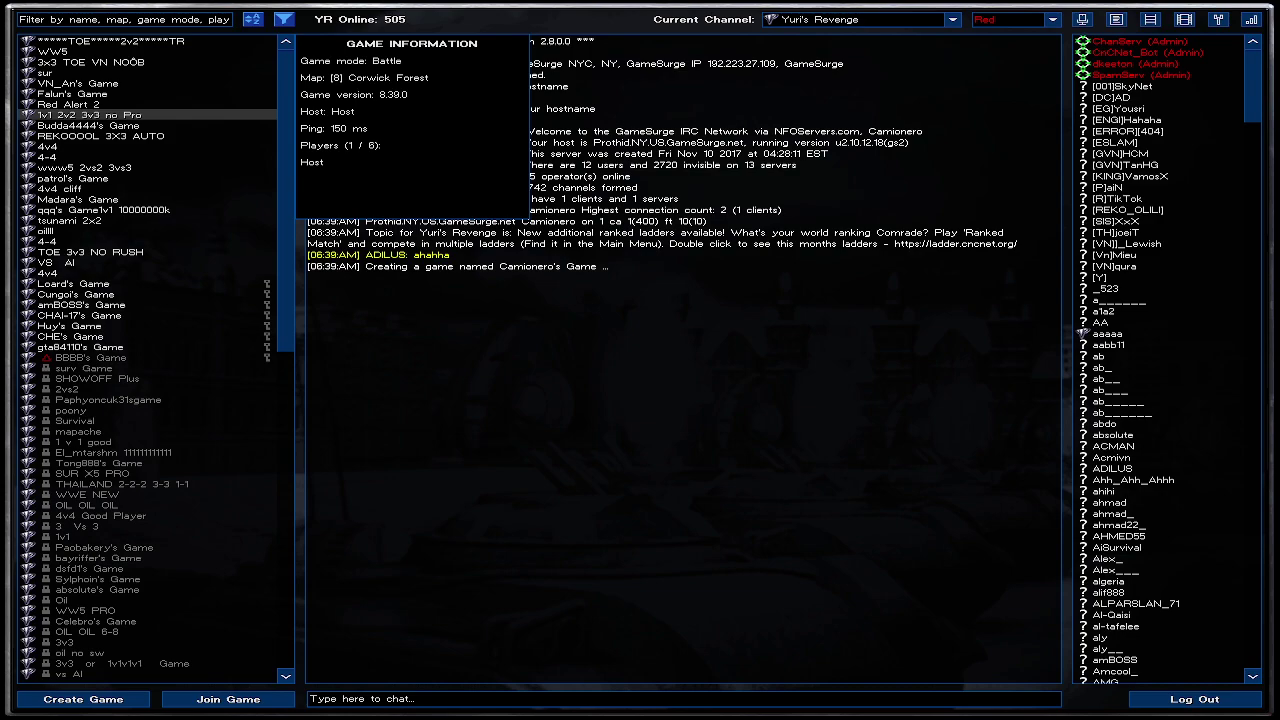
- Log out of CnCNet and wait for Red Alert 2's Spanish main menu, version 1.006
{"action": "left_click", "coordinate": [1194, 699]}
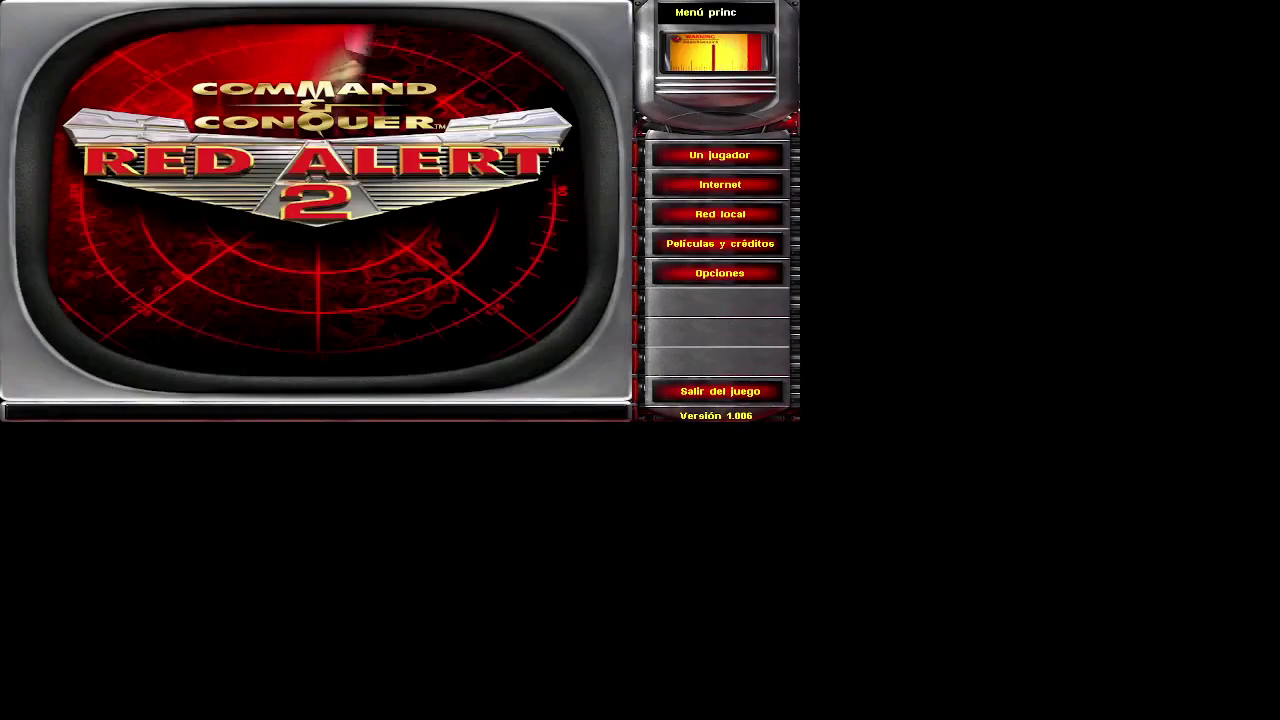
- Set Resolución de juego to 1024 x 768 x 16 in Opciones and return to Menú principal
{"action": "left_click", "coordinate": [720, 272]}
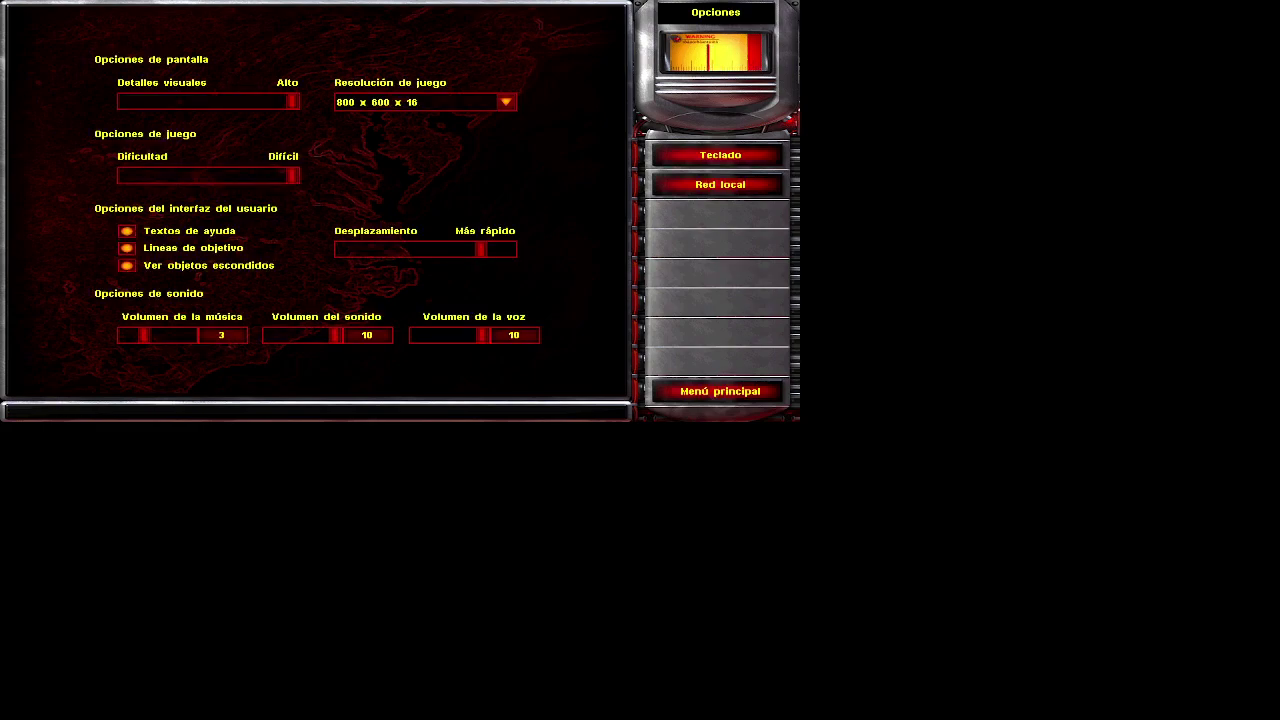
{"action": "left_click", "coordinate": [505, 102]}
{"action": "left_click", "coordinate": [416, 185]}
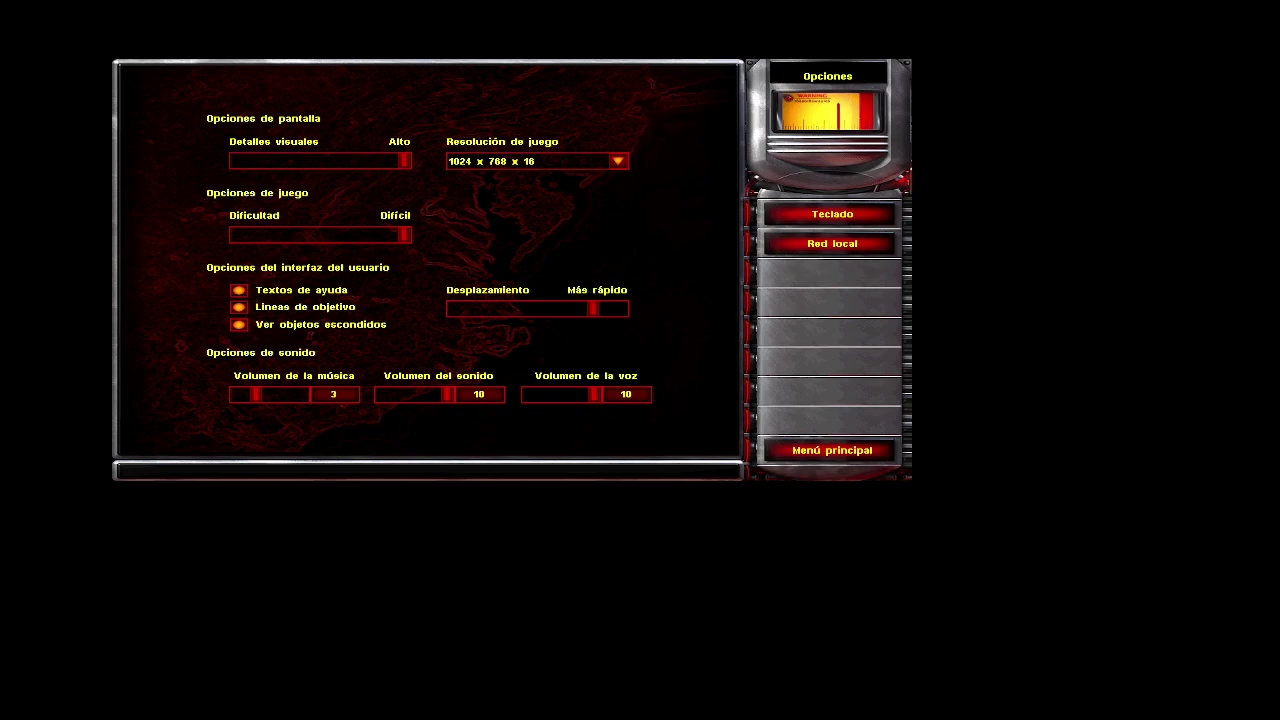
{"action": "left_click", "coordinate": [832, 450]}
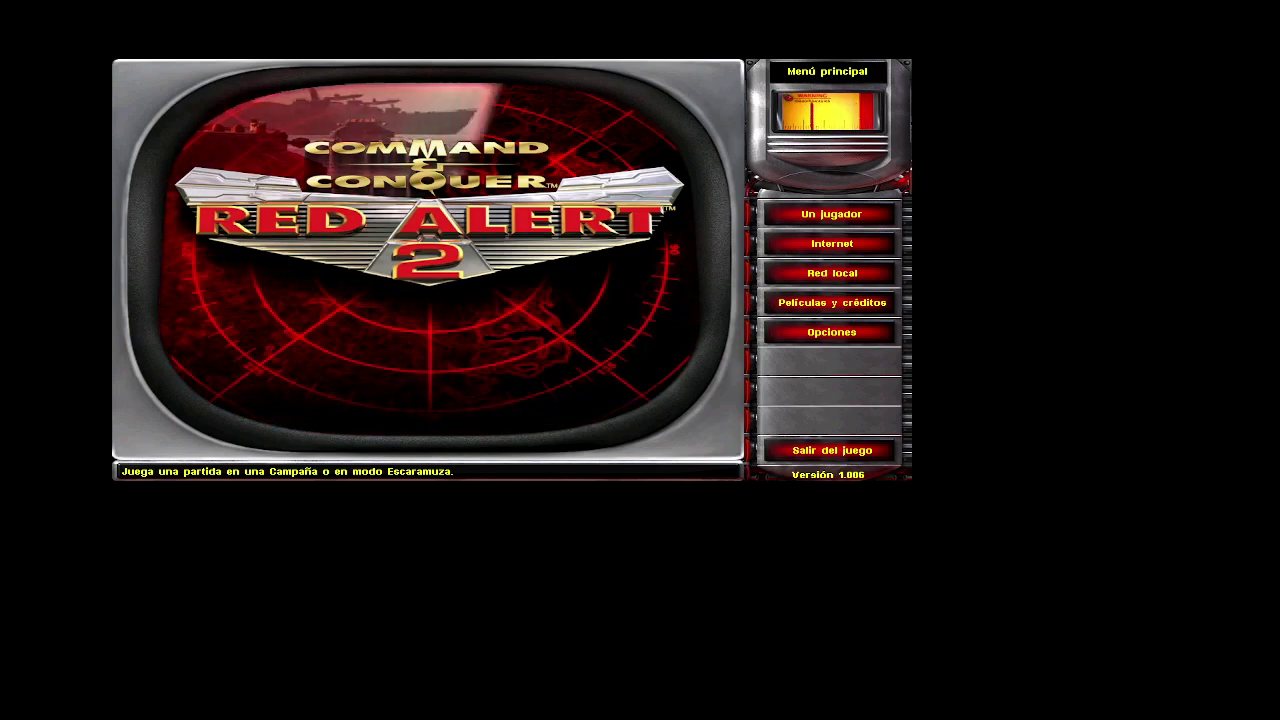
- Choose Un jugador, Campaña nueva, then the Allied eagle to load the first mission
{"action": "left_click", "coordinate": [831, 214]}
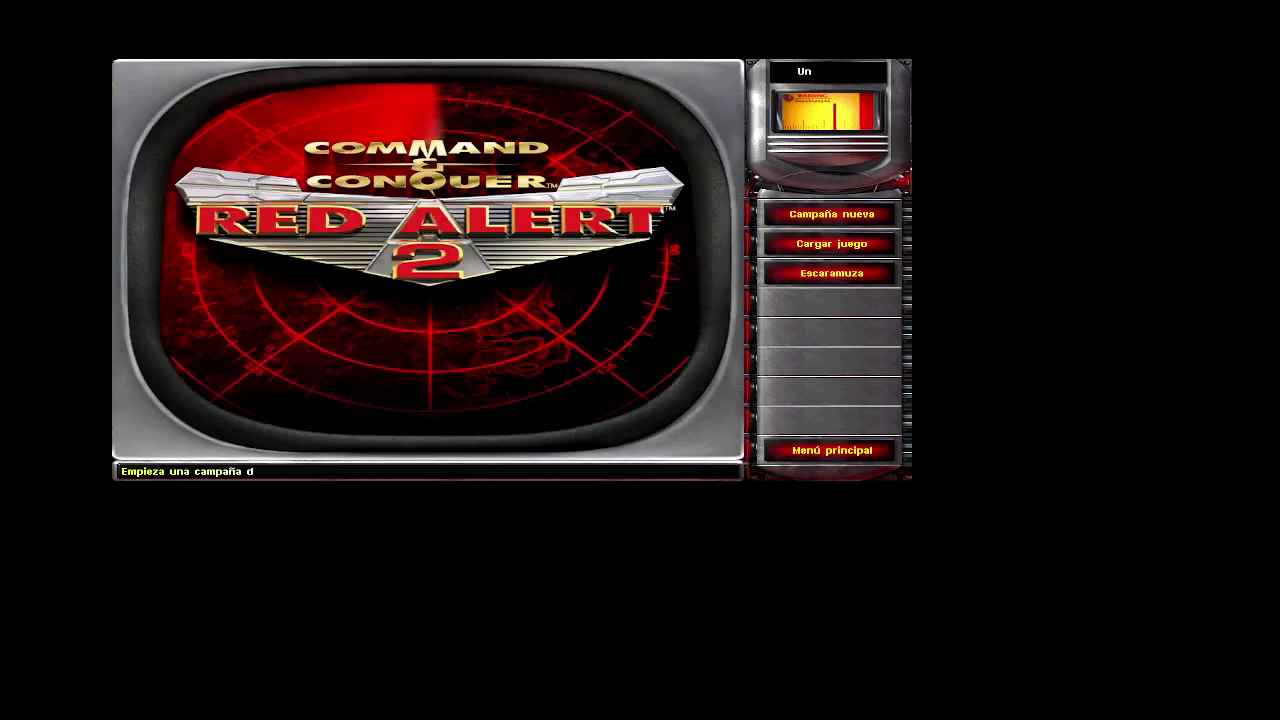
{"action": "left_click", "coordinate": [831, 214]}
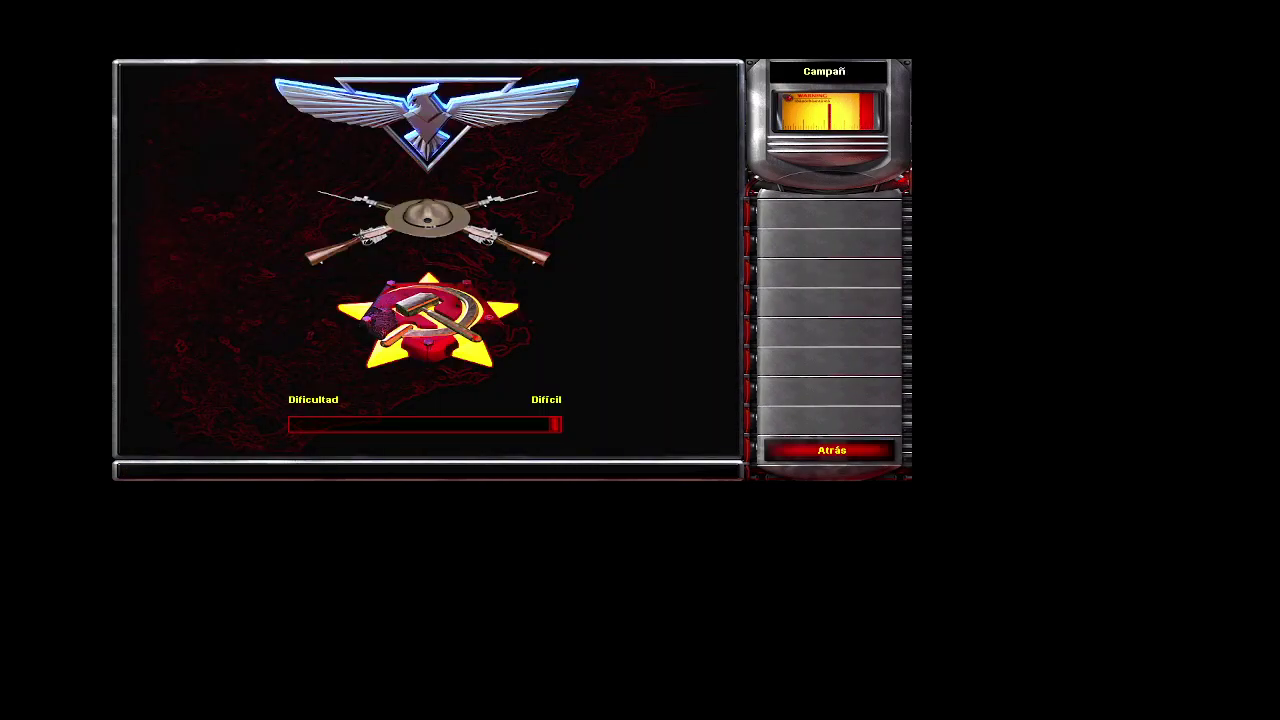
{"action": "left_click", "coordinate": [427, 115]}
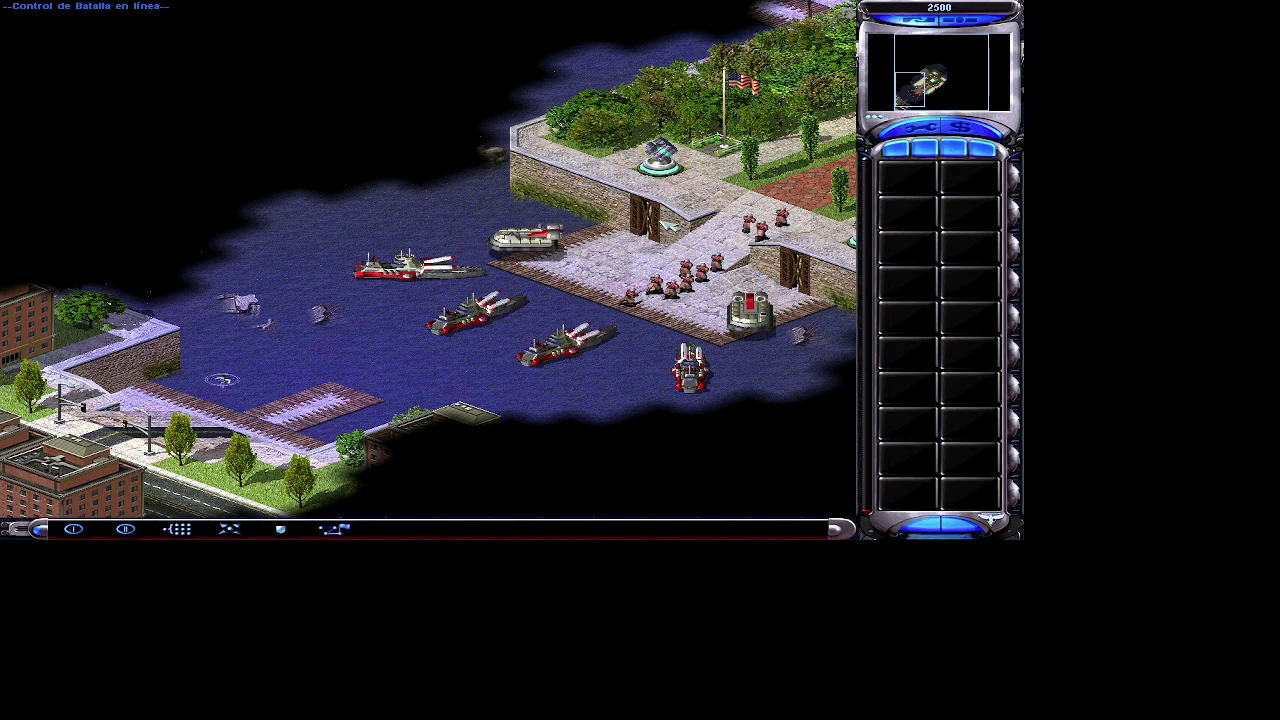
- Bring up the Red Alert 2 in-game menu and choose 'Abortar misión'
{"action": "key", "text": "Escape"}
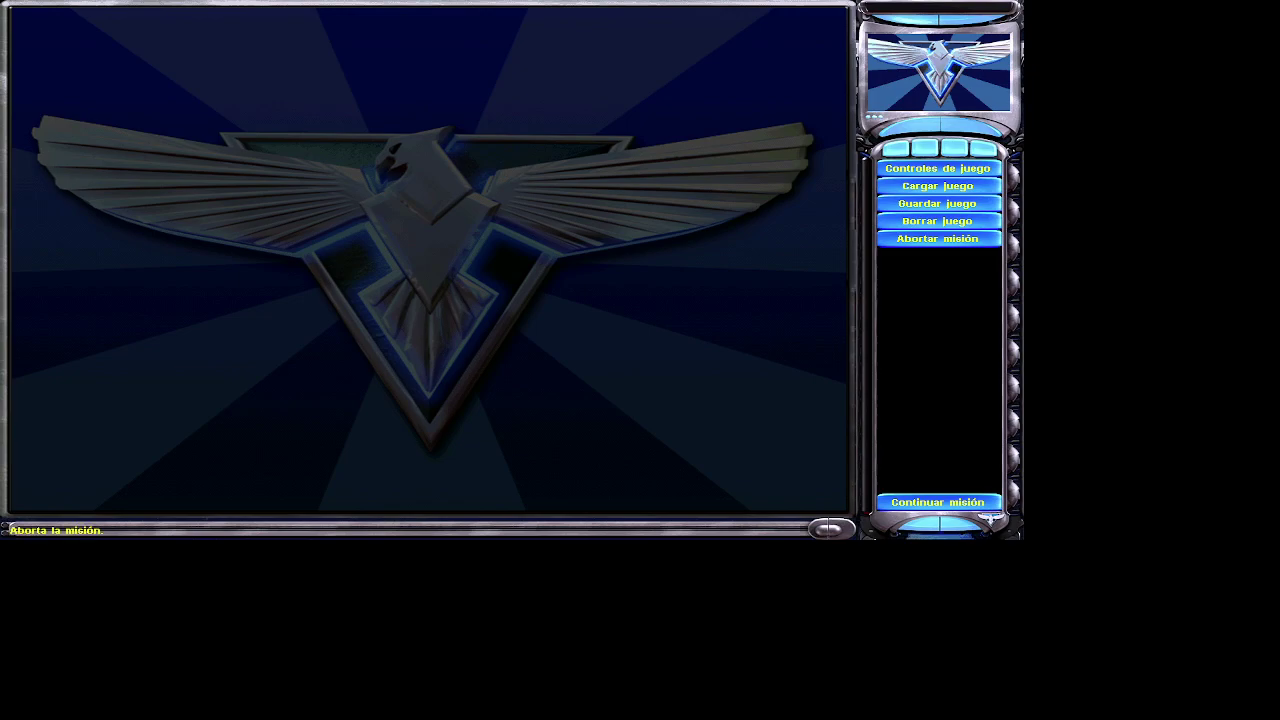
{"action": "left_click", "coordinate": [937, 238]}
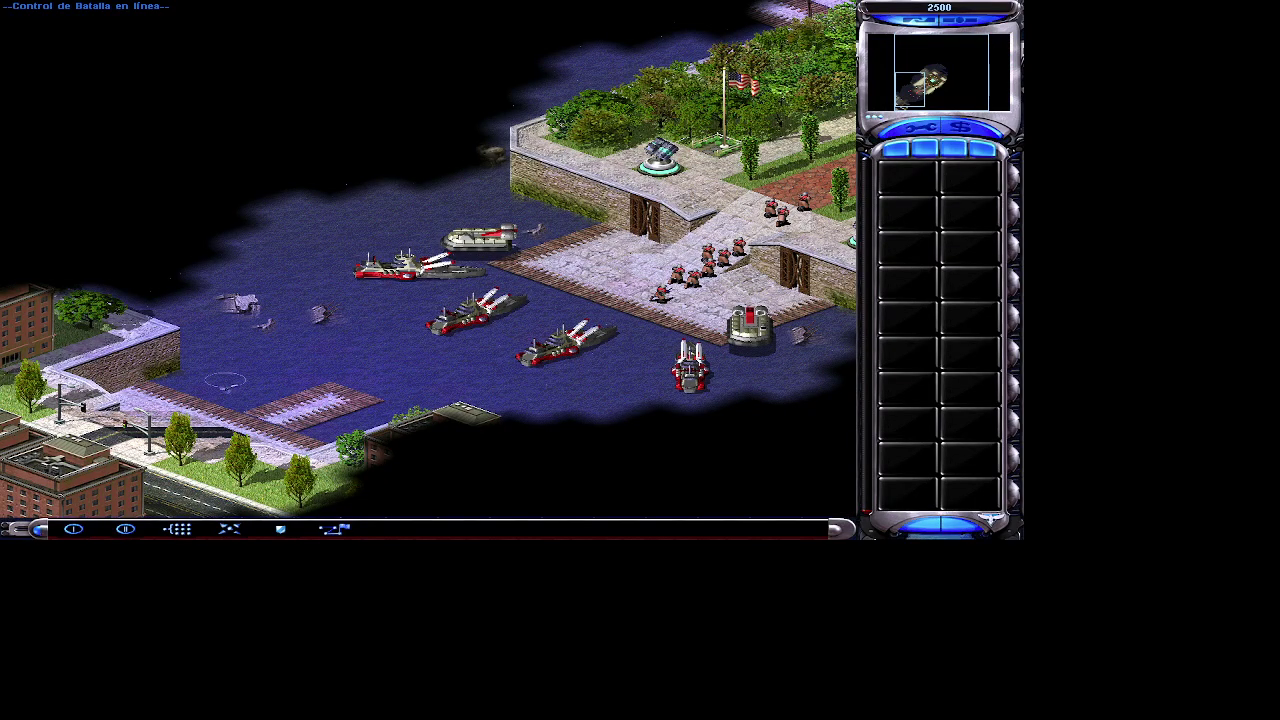